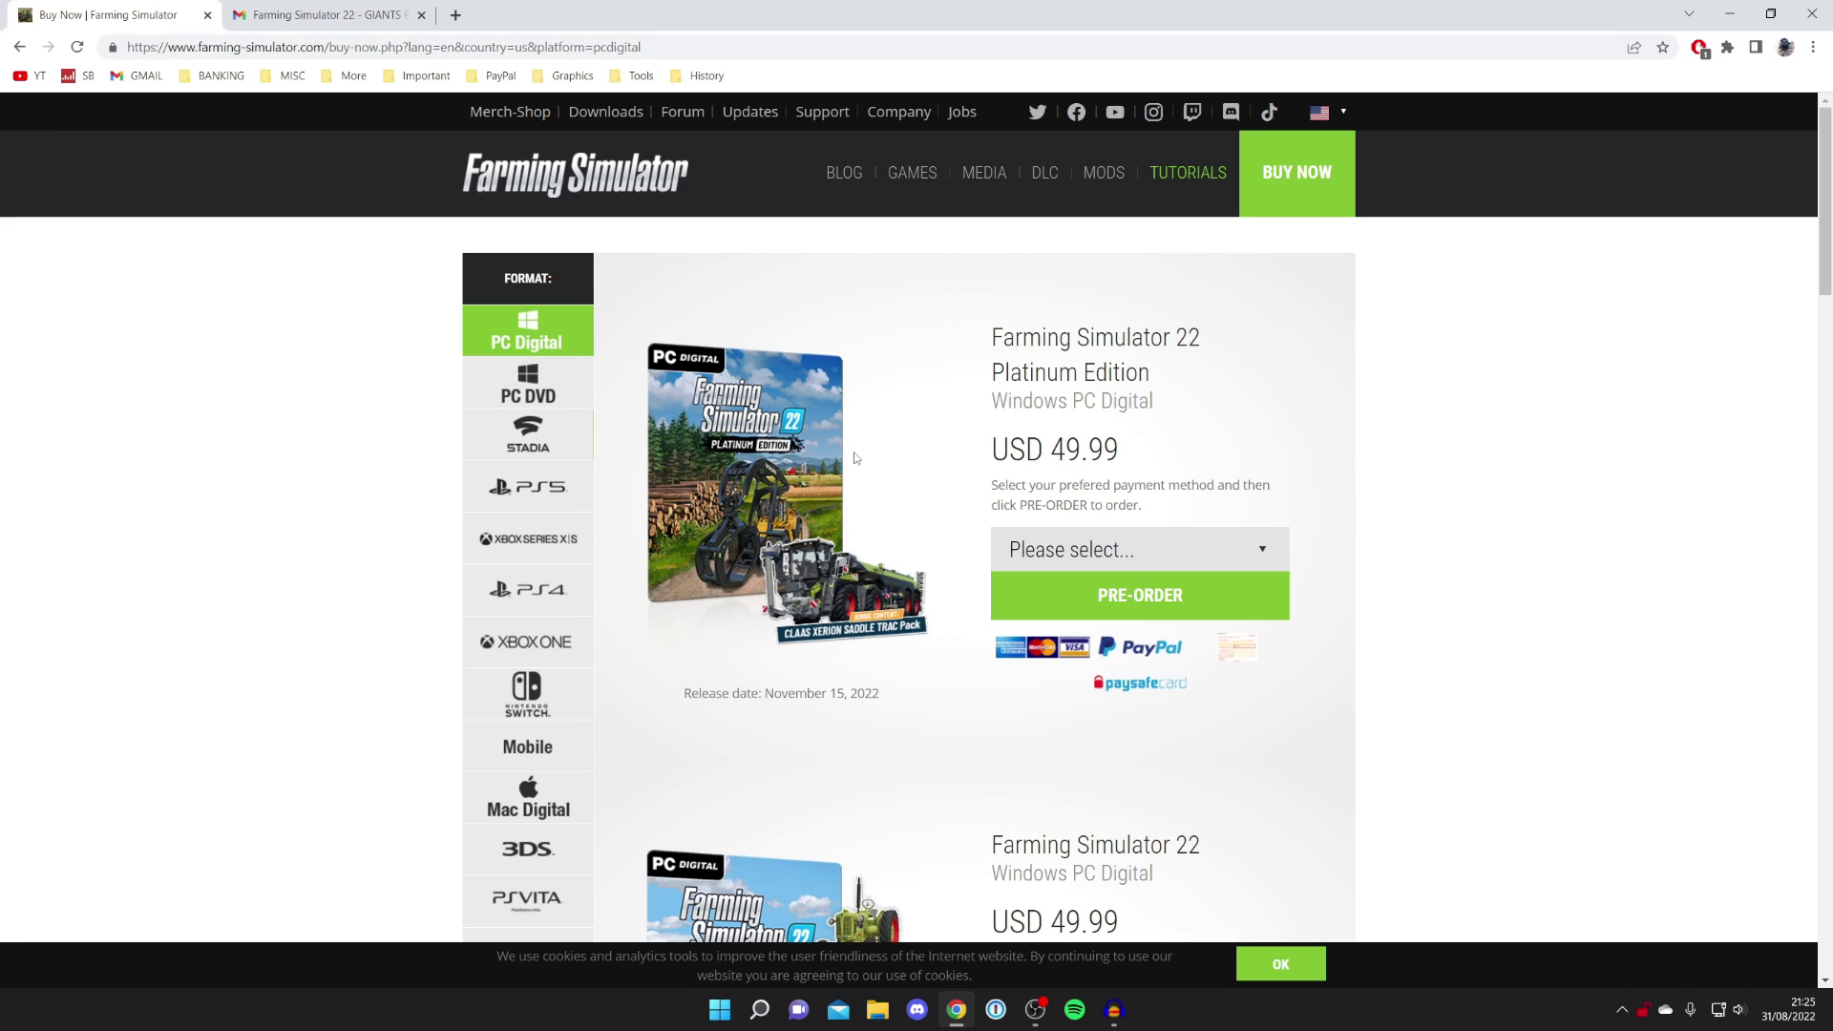
# Switch to the Gmail tab with the 'Farming Simulator 22 - GIANTS Bundle' message
pyautogui.click(270, 9)
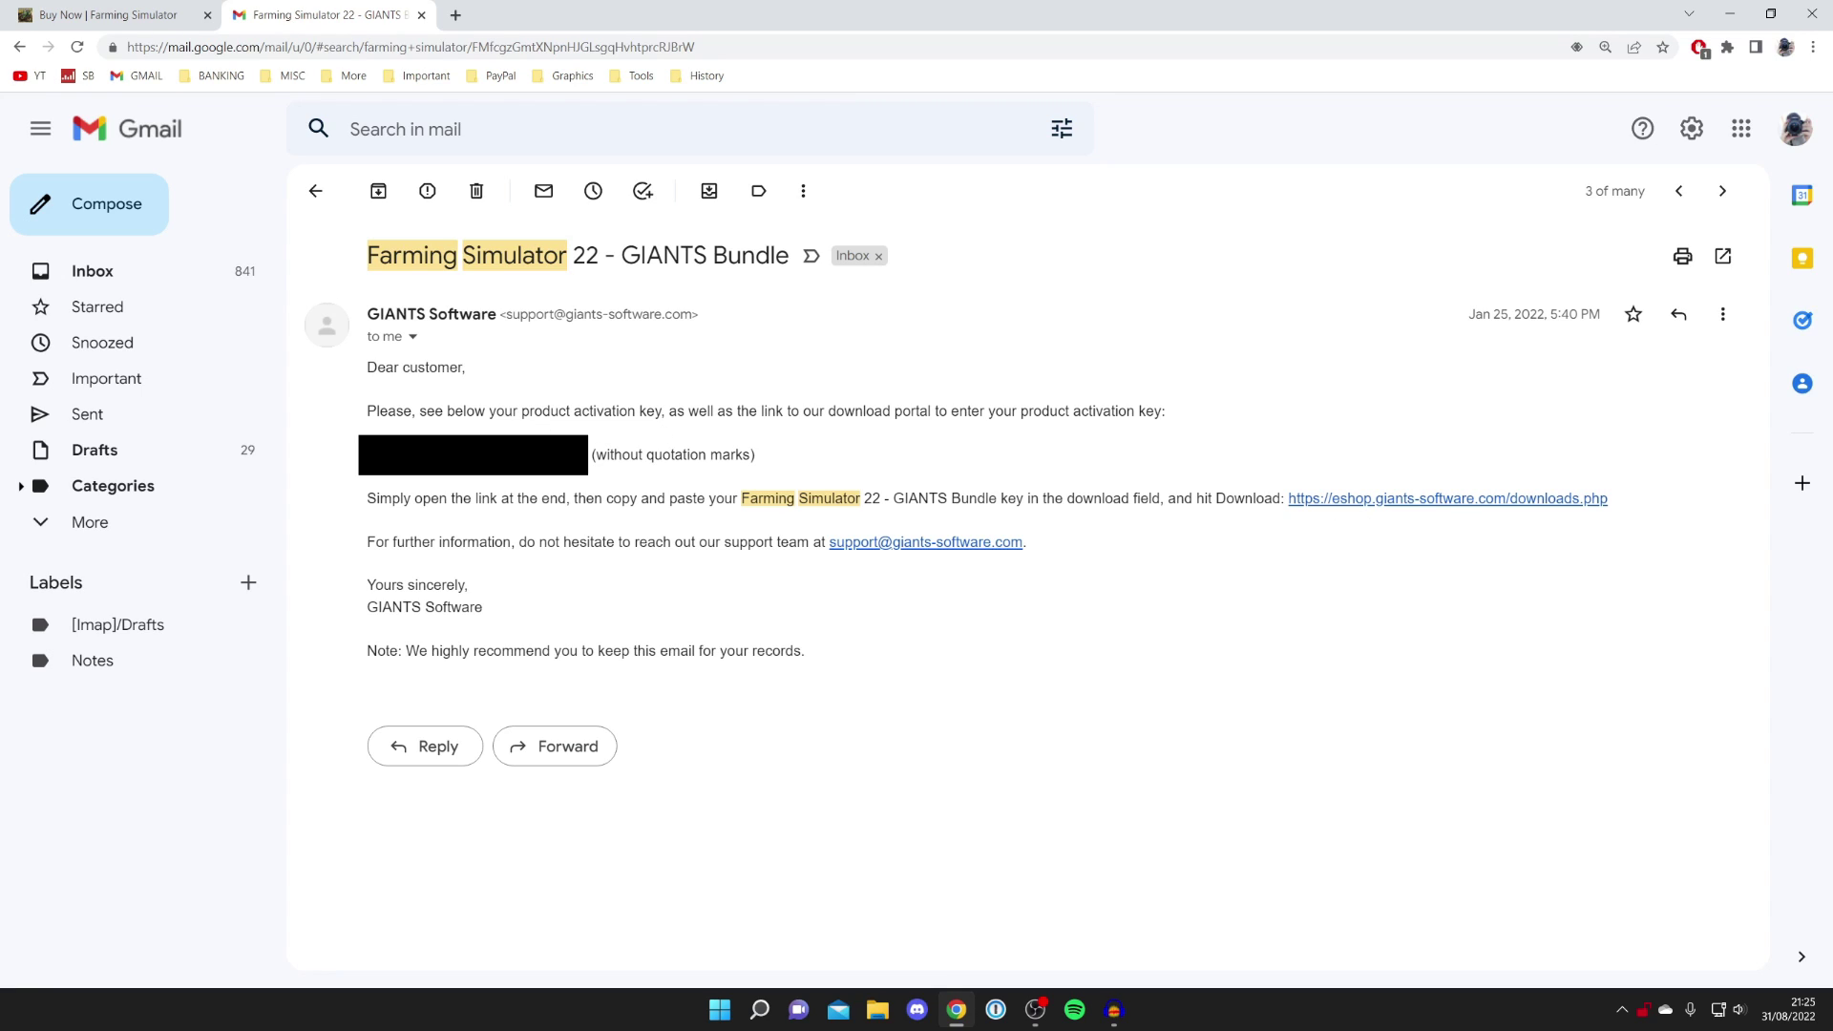
# Copy the Farming Simulator 22 product activation key from the GIANTS email
pyautogui.rightClick(659, 466)
pyautogui.click(687, 475)
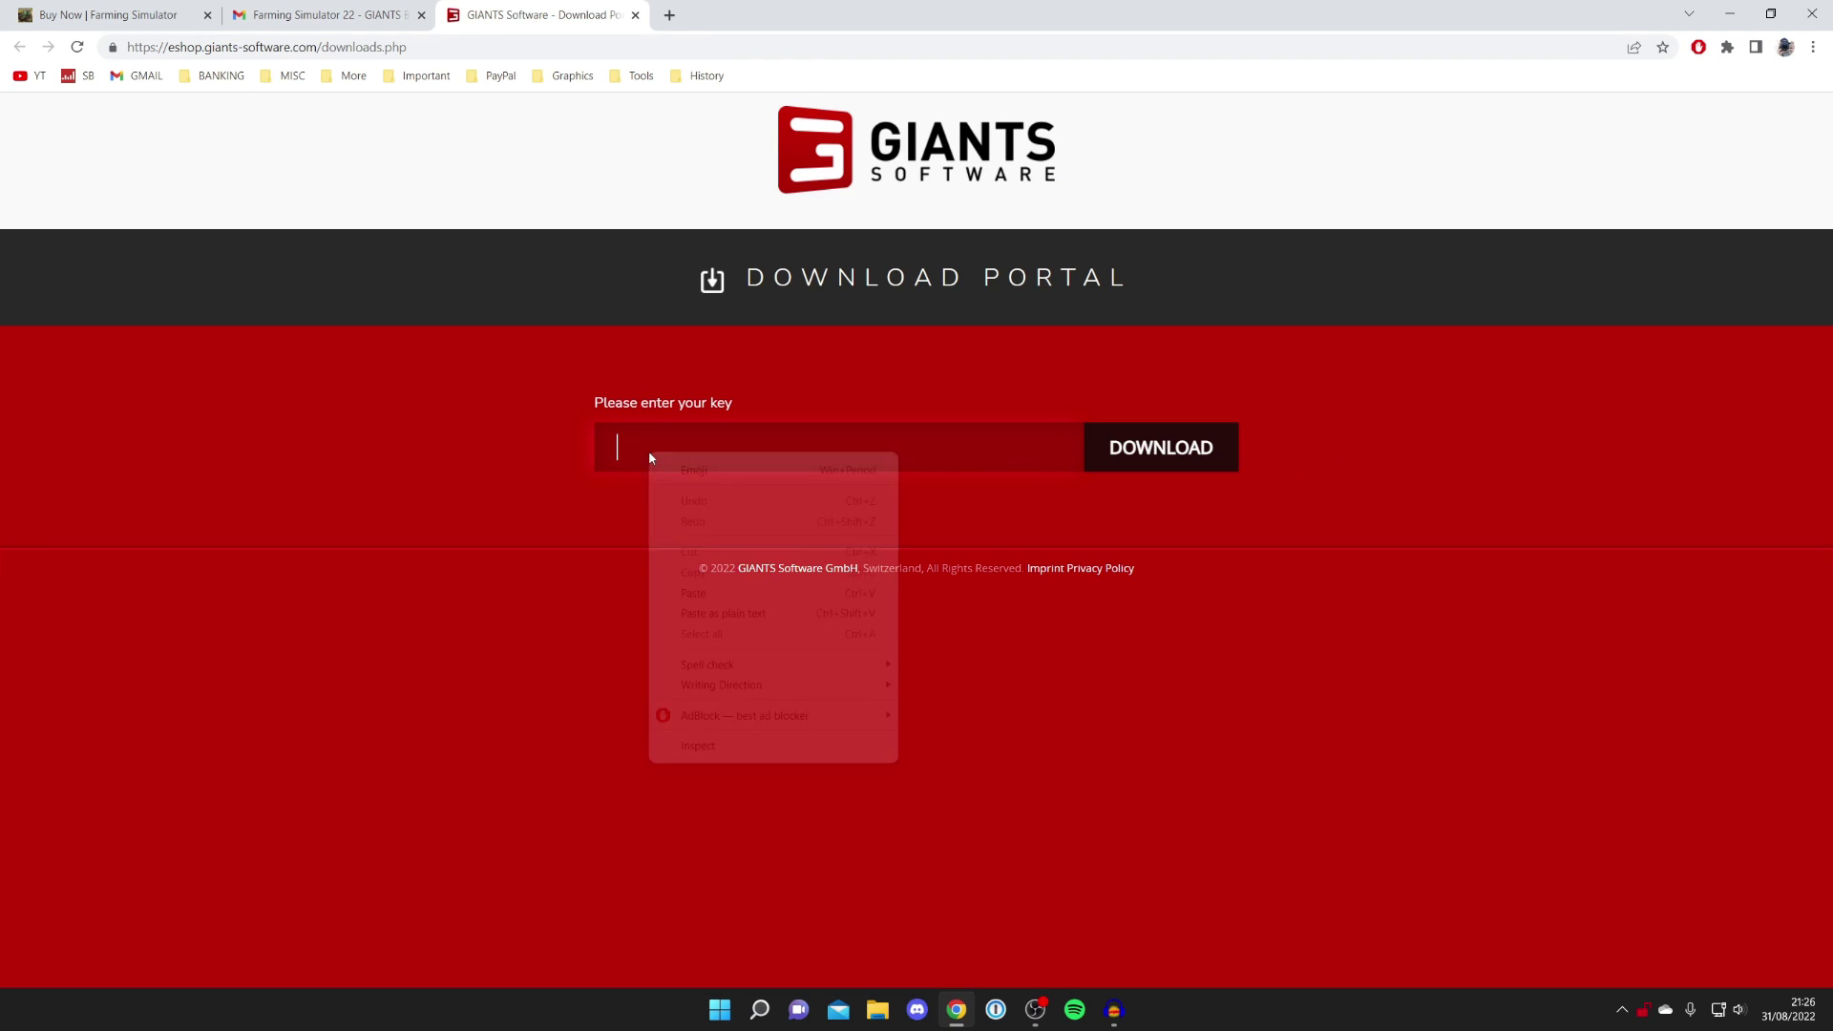
# Paste the activation key and download Farming Simulator 22 for Windows 10/11, version 1.7.0.1
pyautogui.click(591, 395)
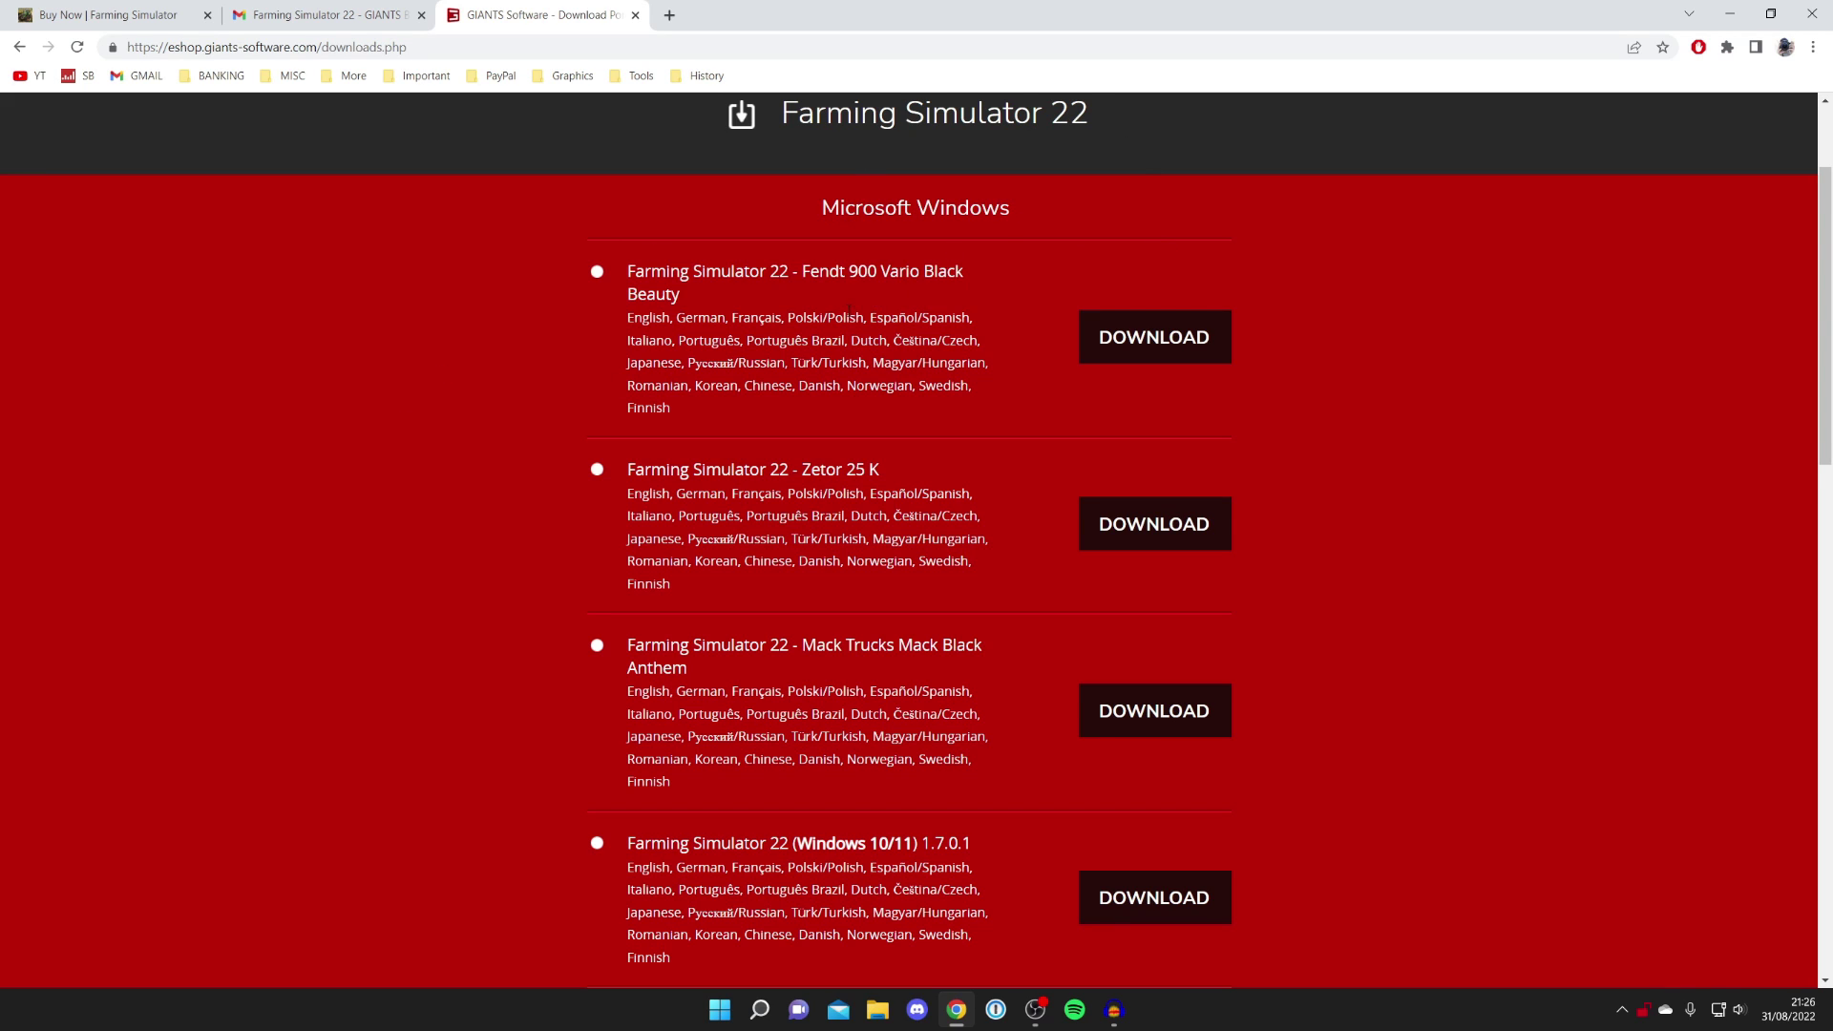
pyautogui.scroll(-4, 859, 343)
pyautogui.scroll(-3, 879, 382)
pyautogui.scroll(-2, 898, 410)
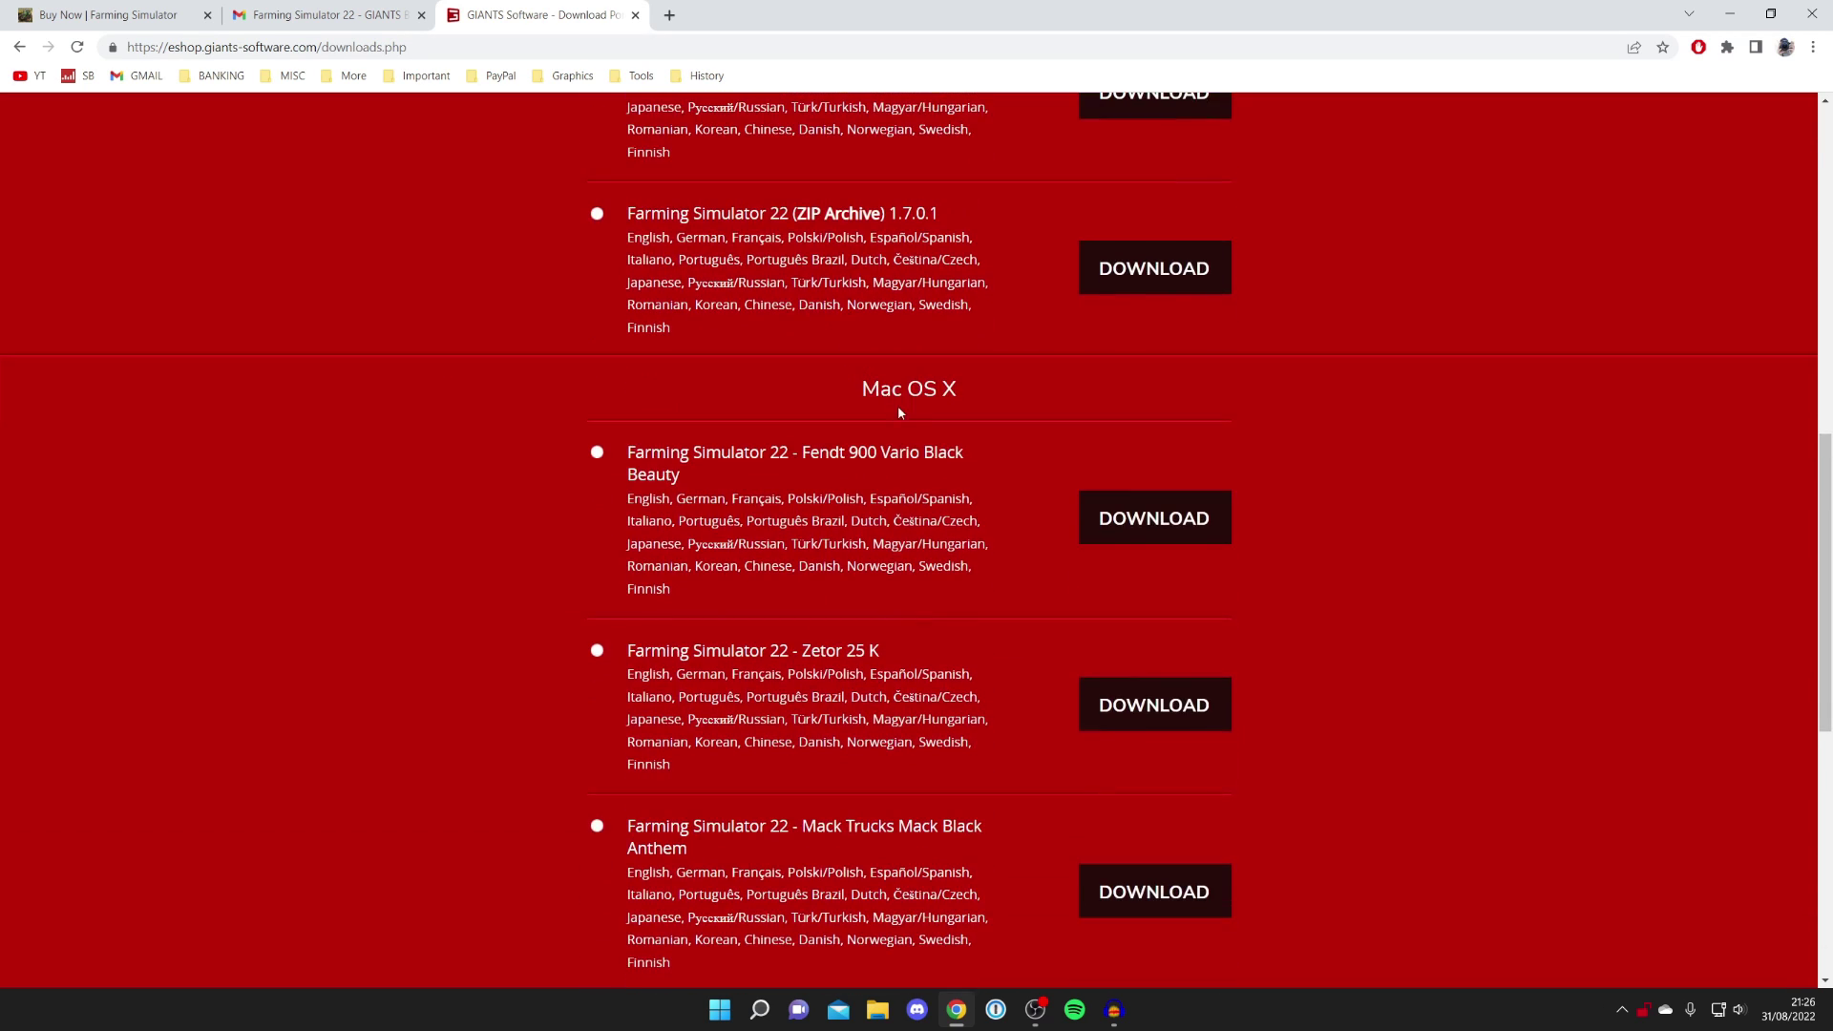
pyautogui.scroll(-3, 898, 411)
pyautogui.scroll(-4, 898, 410)
pyautogui.scroll(1, 897, 411)
pyautogui.scroll(5, 898, 410)
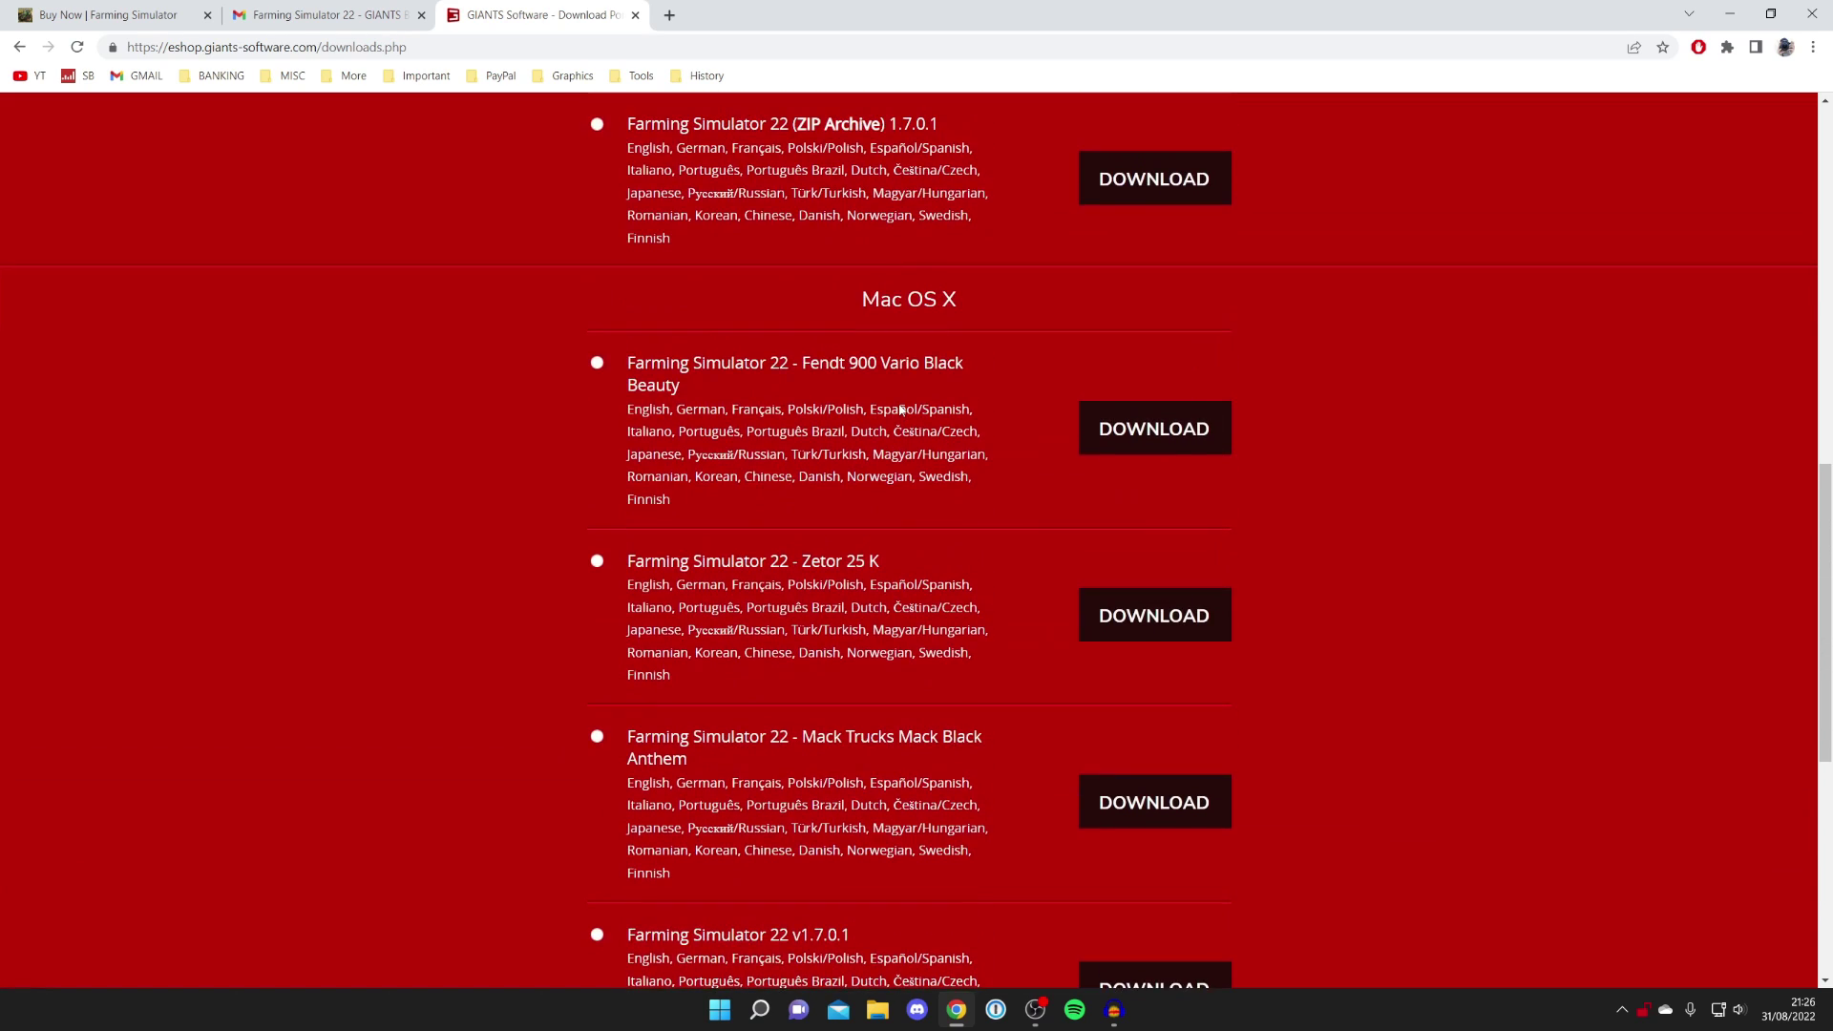
pyautogui.scroll(5, 900, 411)
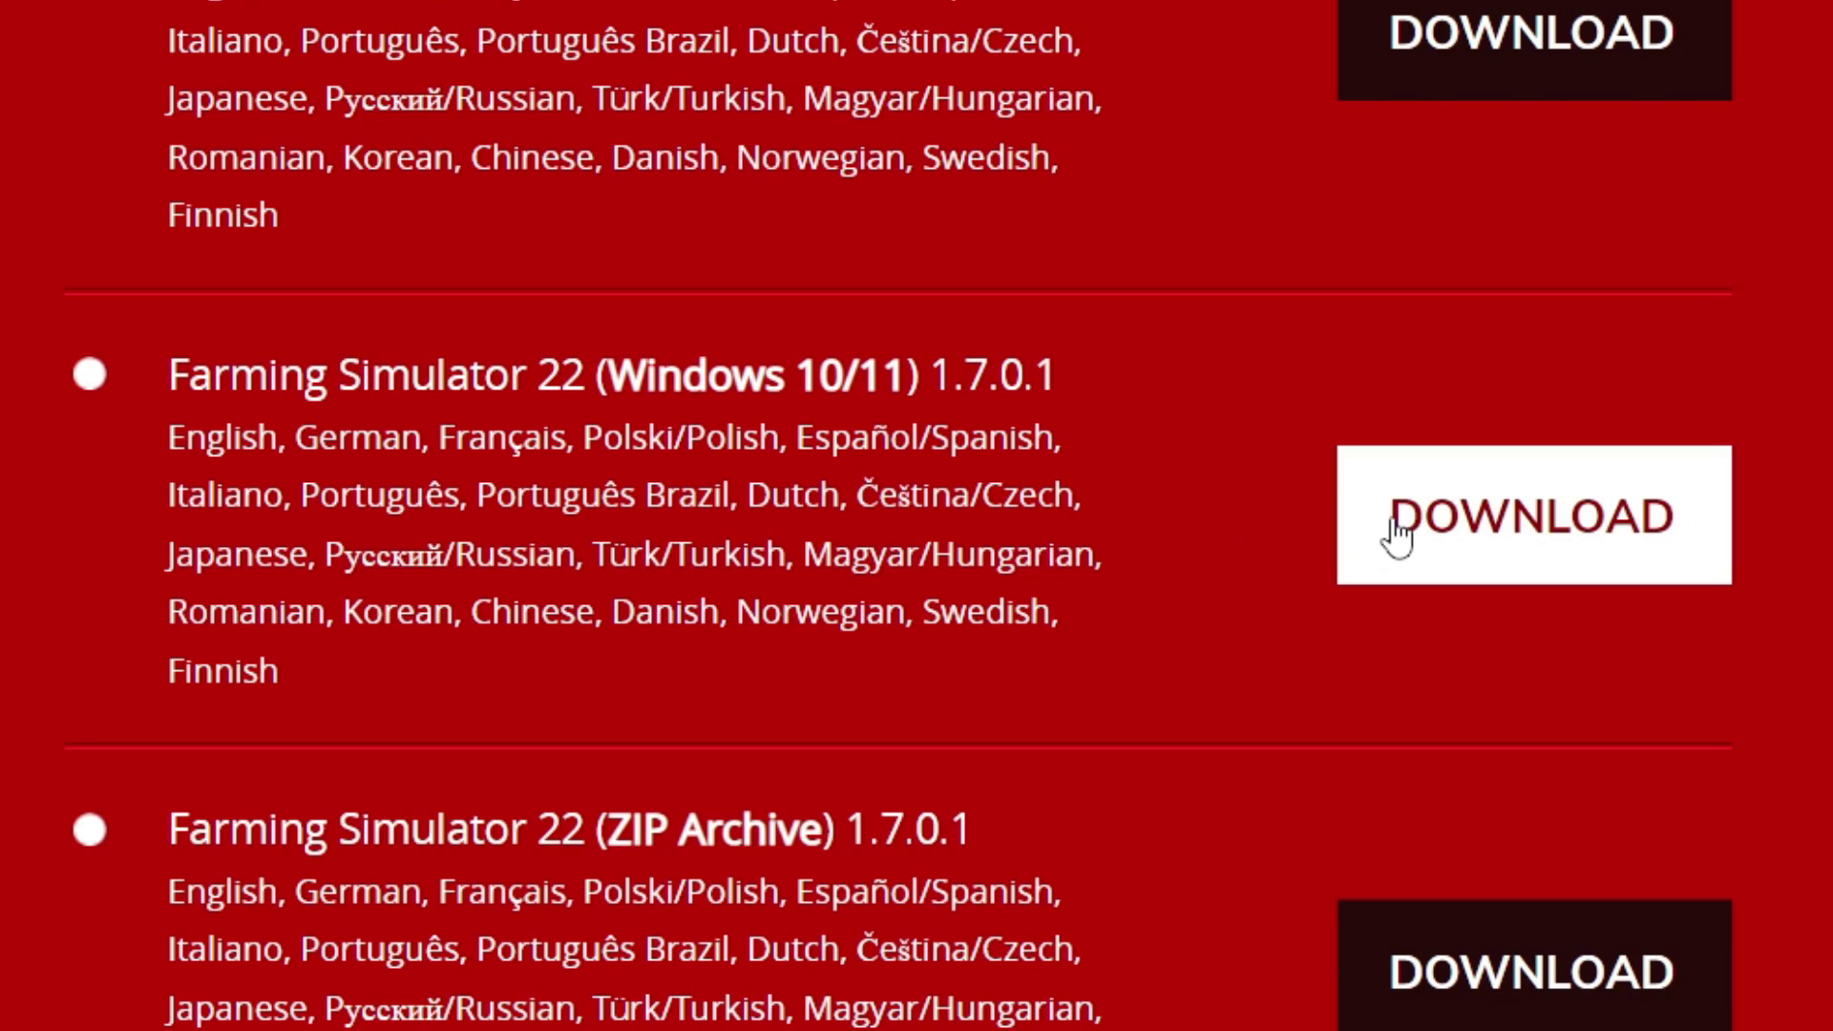
pyautogui.click(1103, 547)
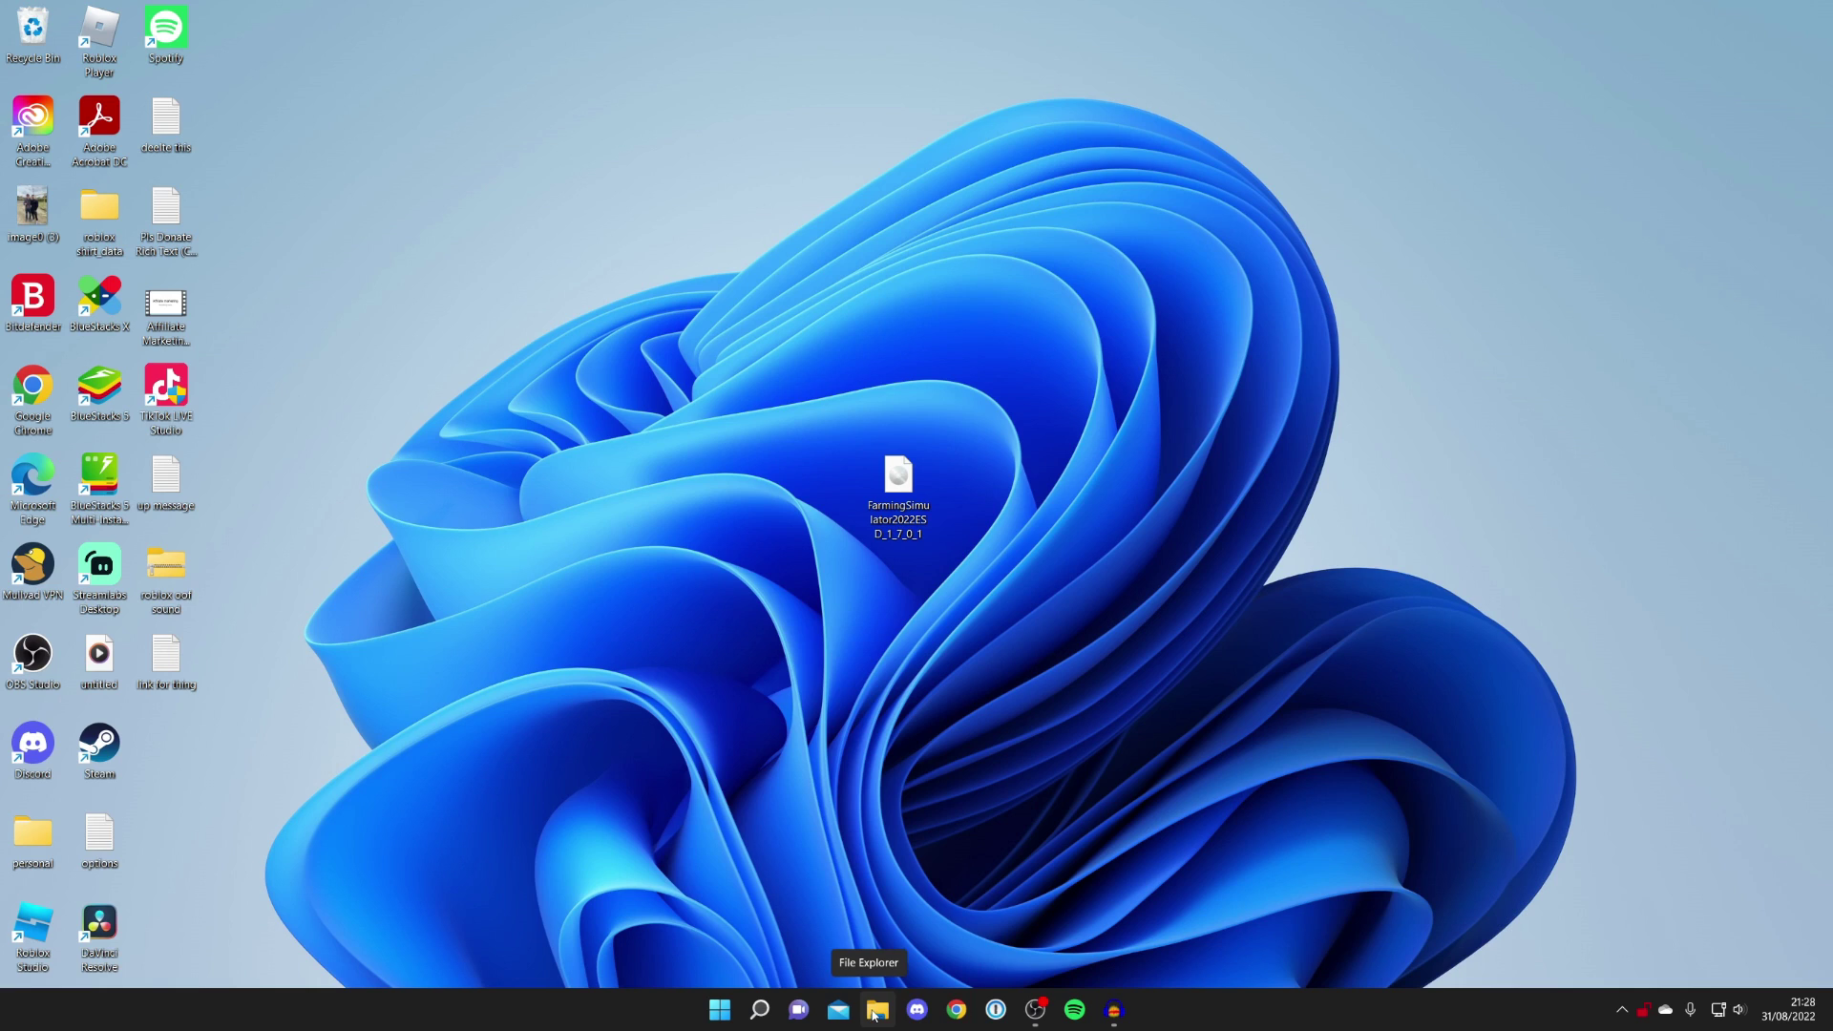
# Drag the downloaded FarmingSimulator2022ESD .img file onto the desktop
pyautogui.moveTo(829, 389)
pyautogui.mouseDown()
pyautogui.moveTo(1016, 380)
pyautogui.moveTo(965, 388)
pyautogui.mouseUp()
# Mount the Farming Simulator disc image, confirm the security prompt, and launch Setup from the DVD drive
pyautogui.doubleClick(897, 488)
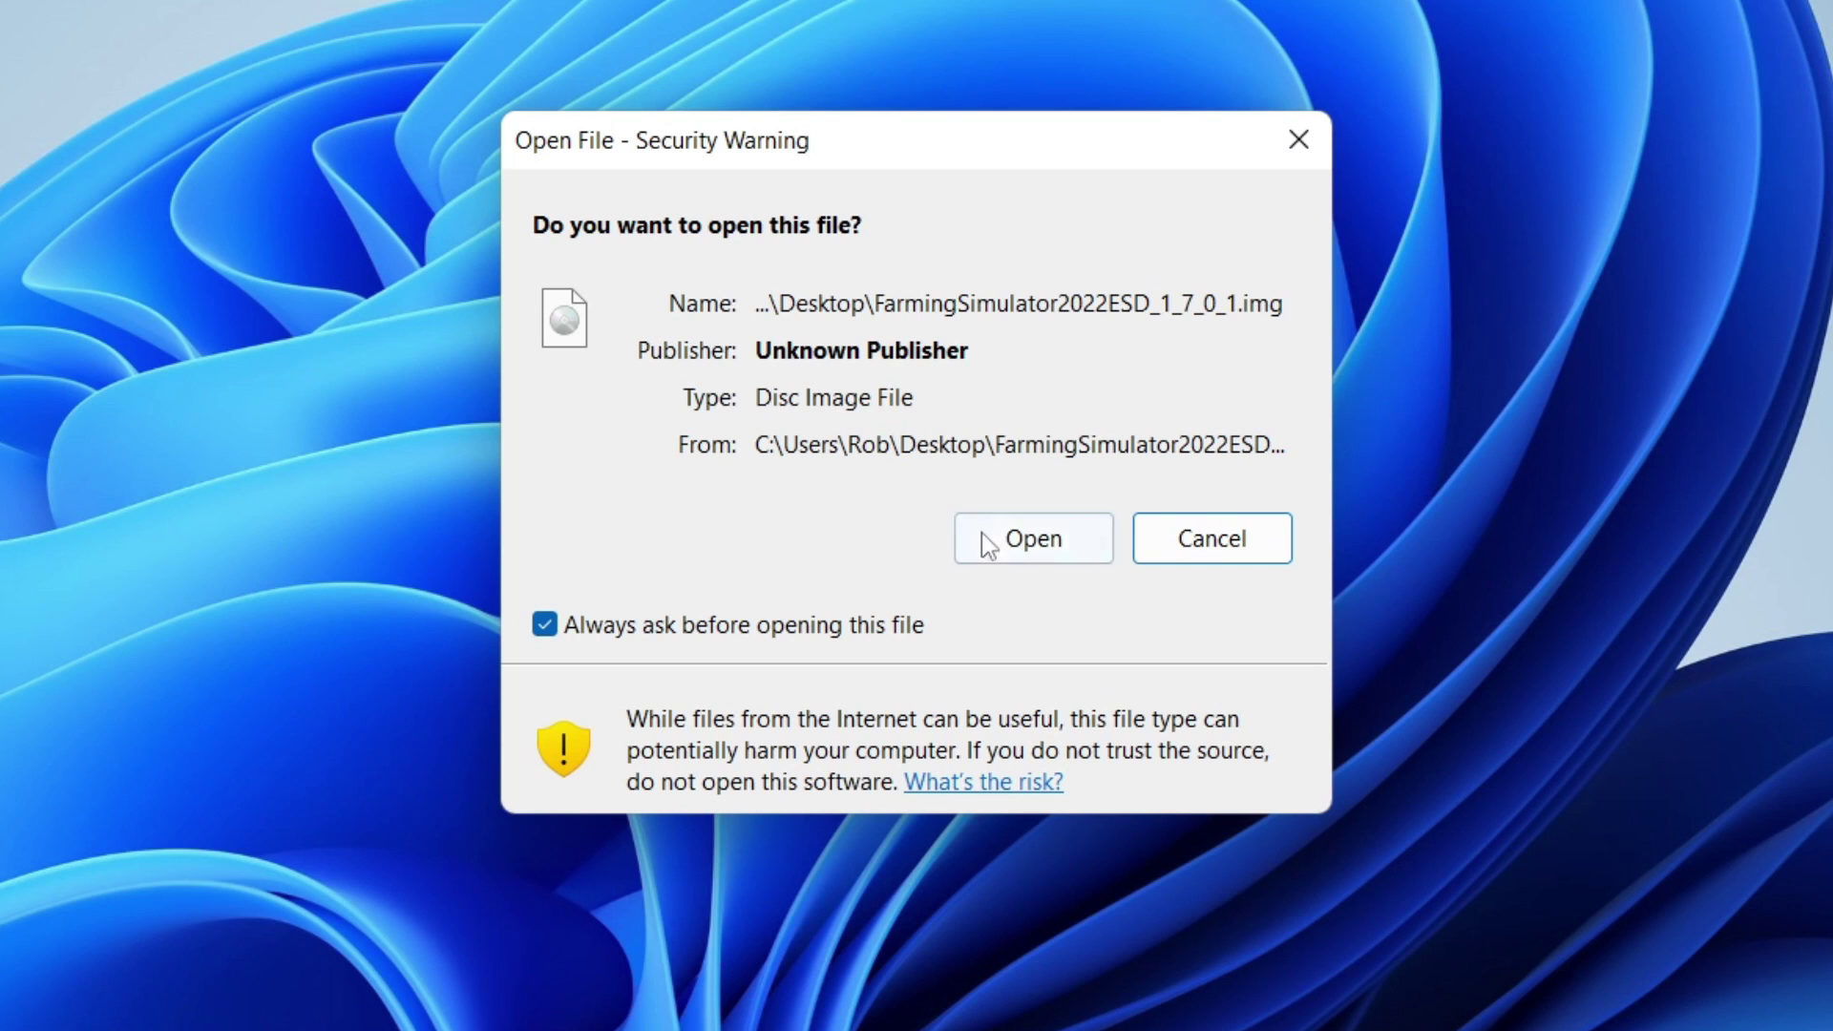
pyautogui.click(984, 540)
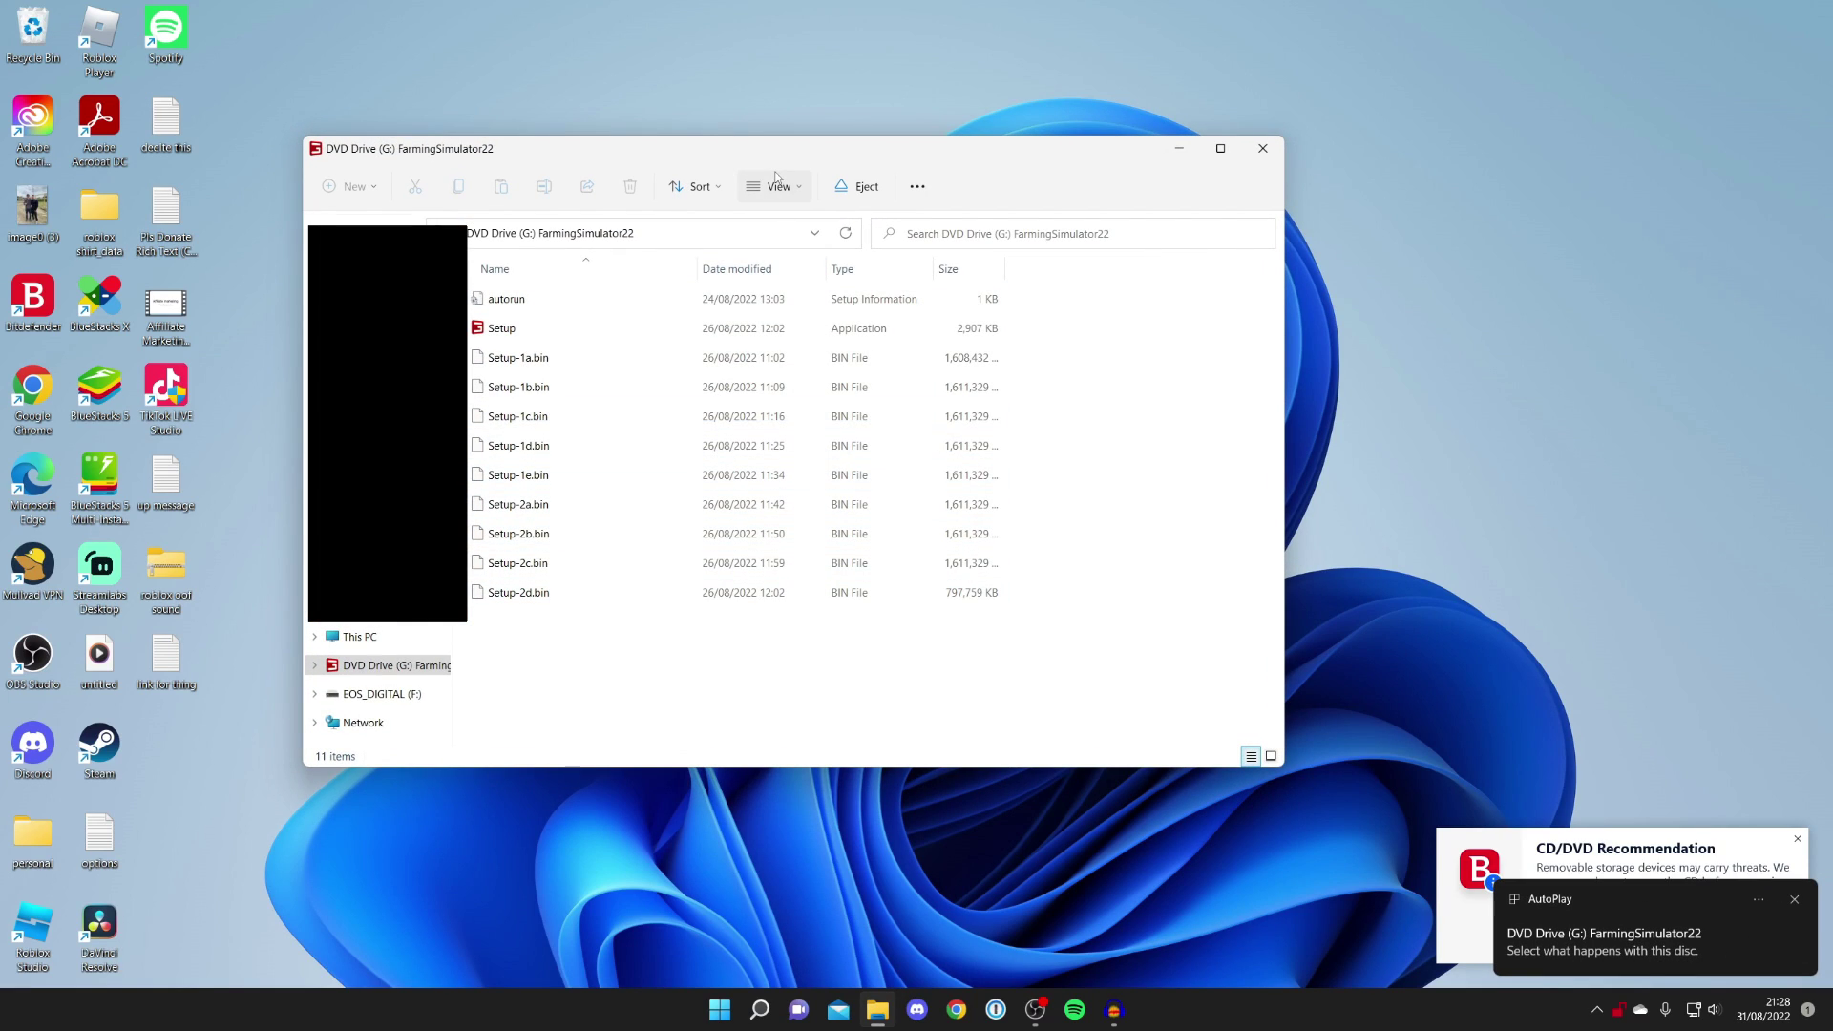
pyautogui.moveTo(817, 150); pyautogui.dragTo(885, 165)
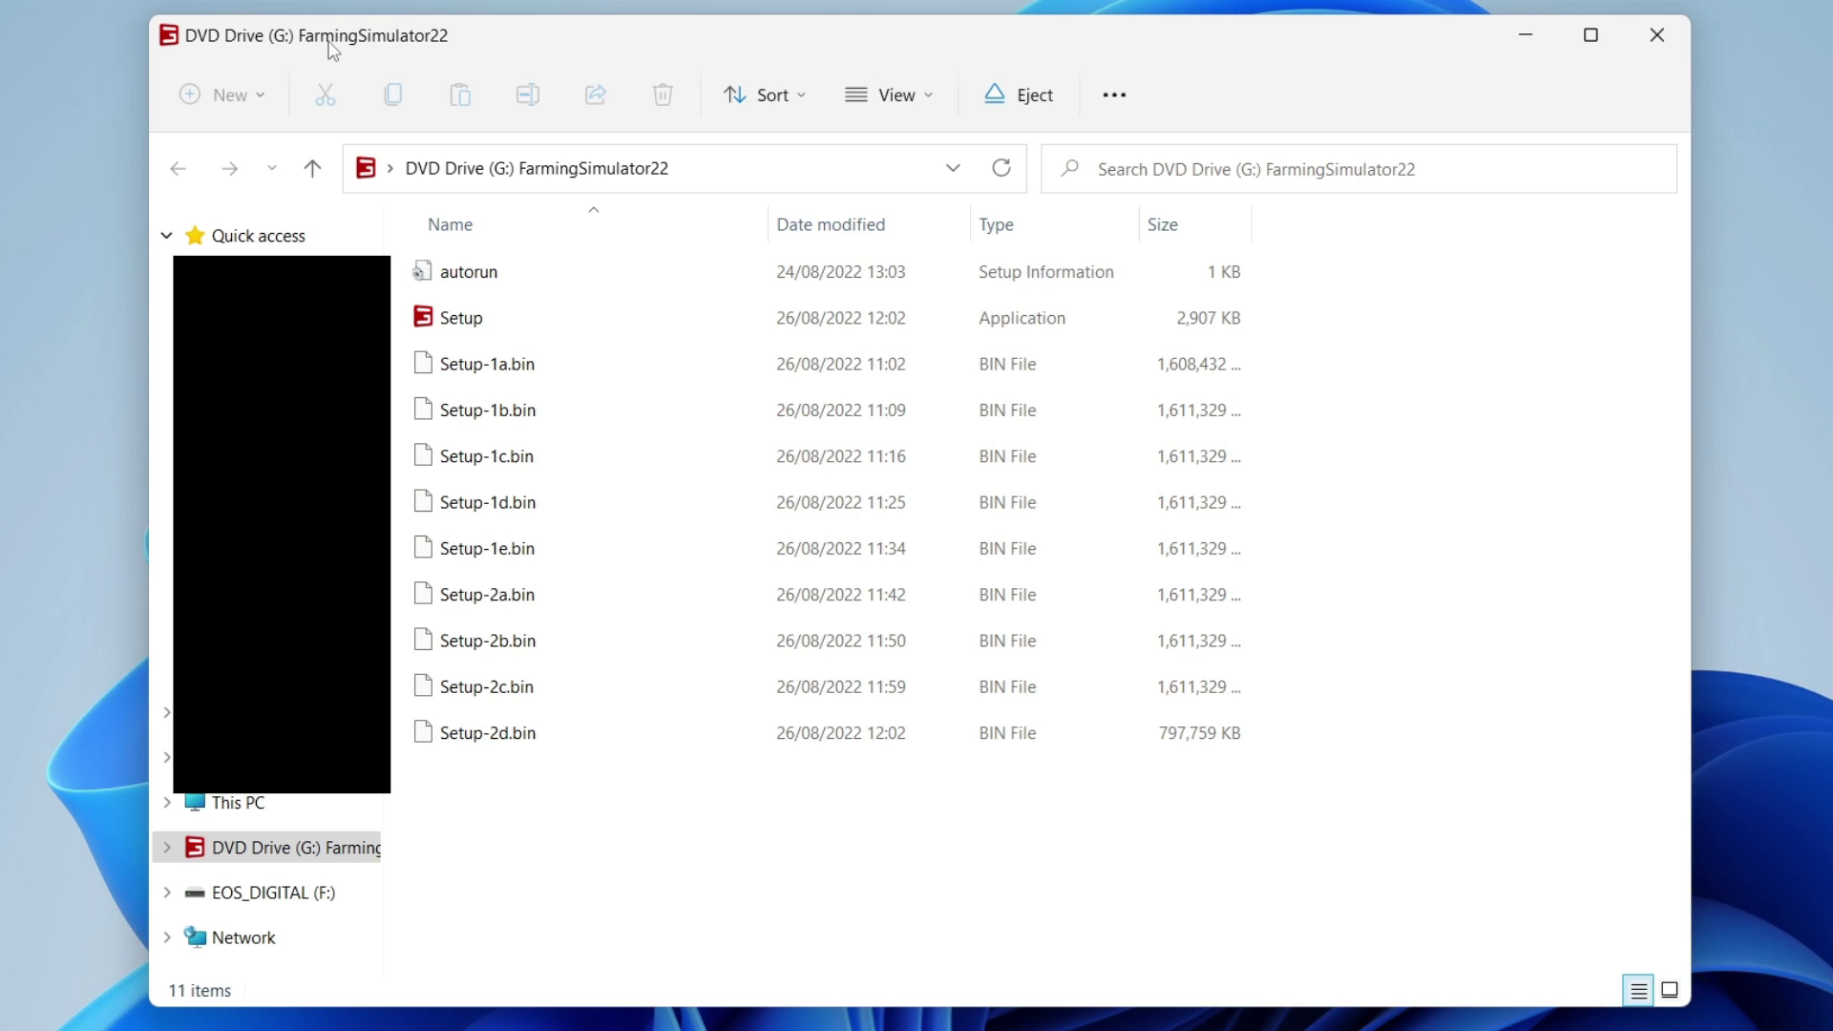
pyautogui.doubleClick(476, 322)
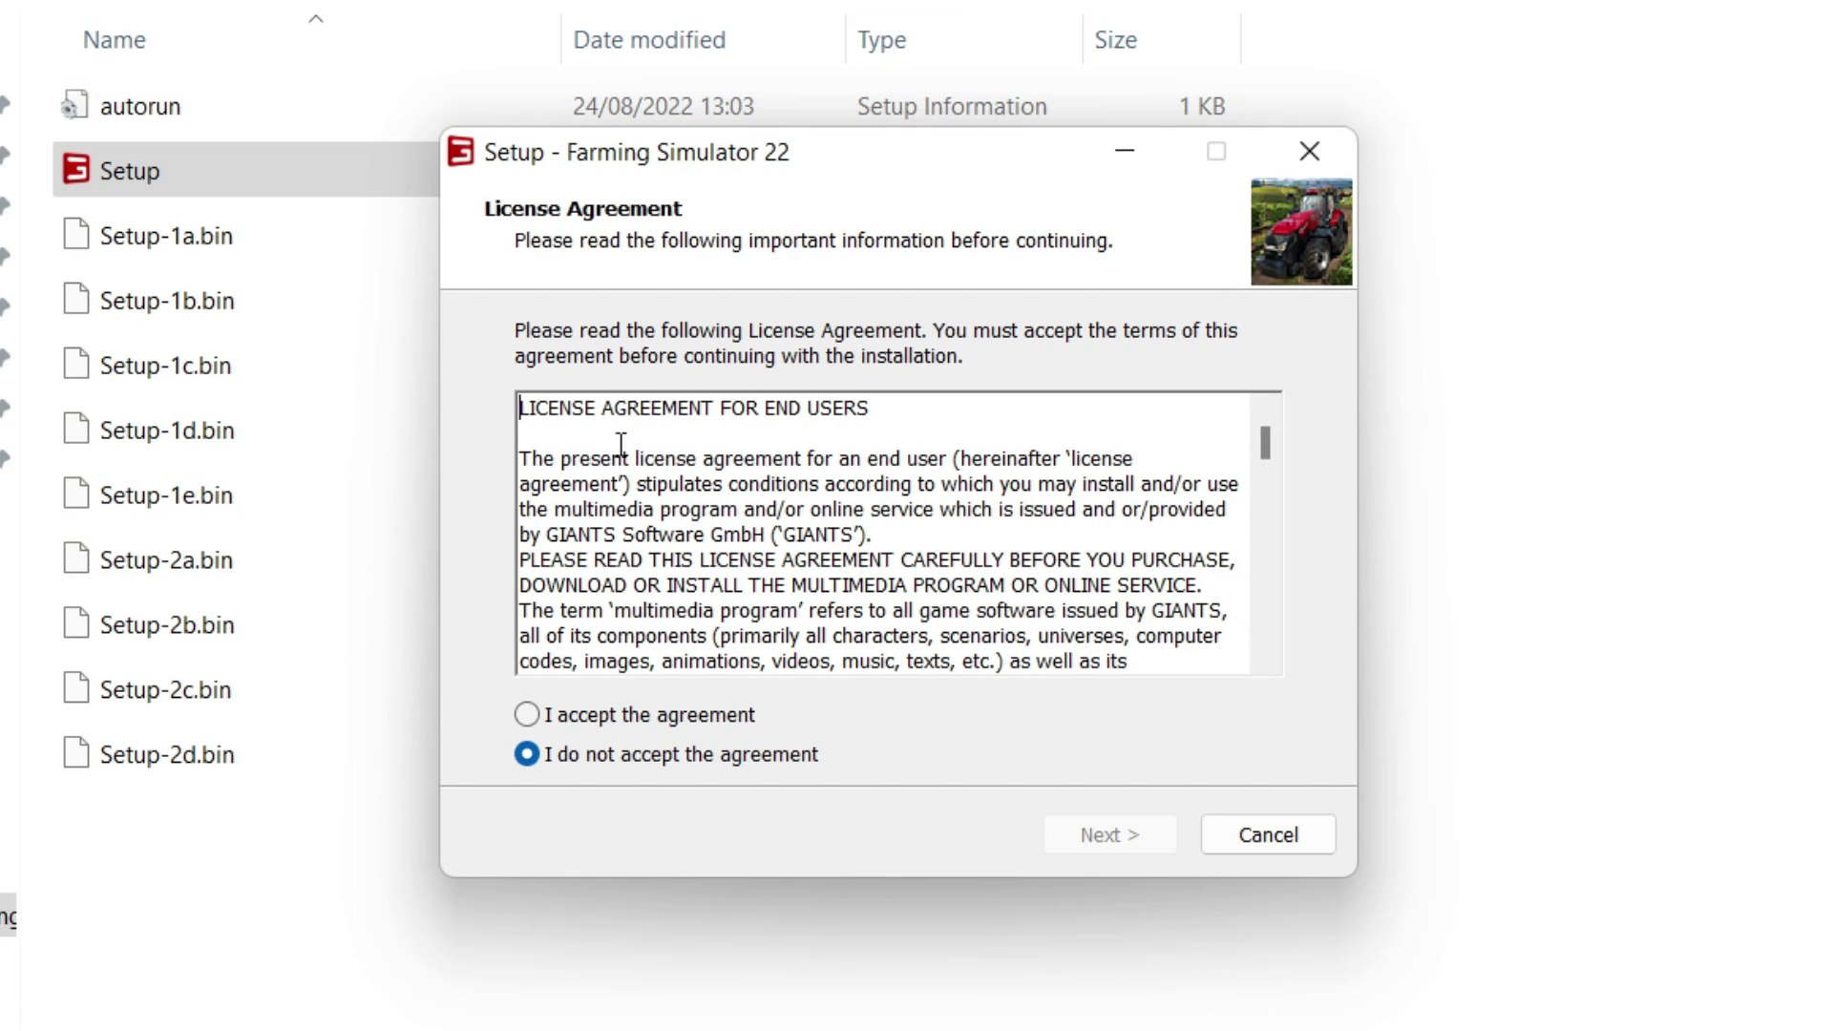
# Accept the licence and run a custom install to D:\FS\Farming Simulator 2022
pyautogui.click(625, 724)
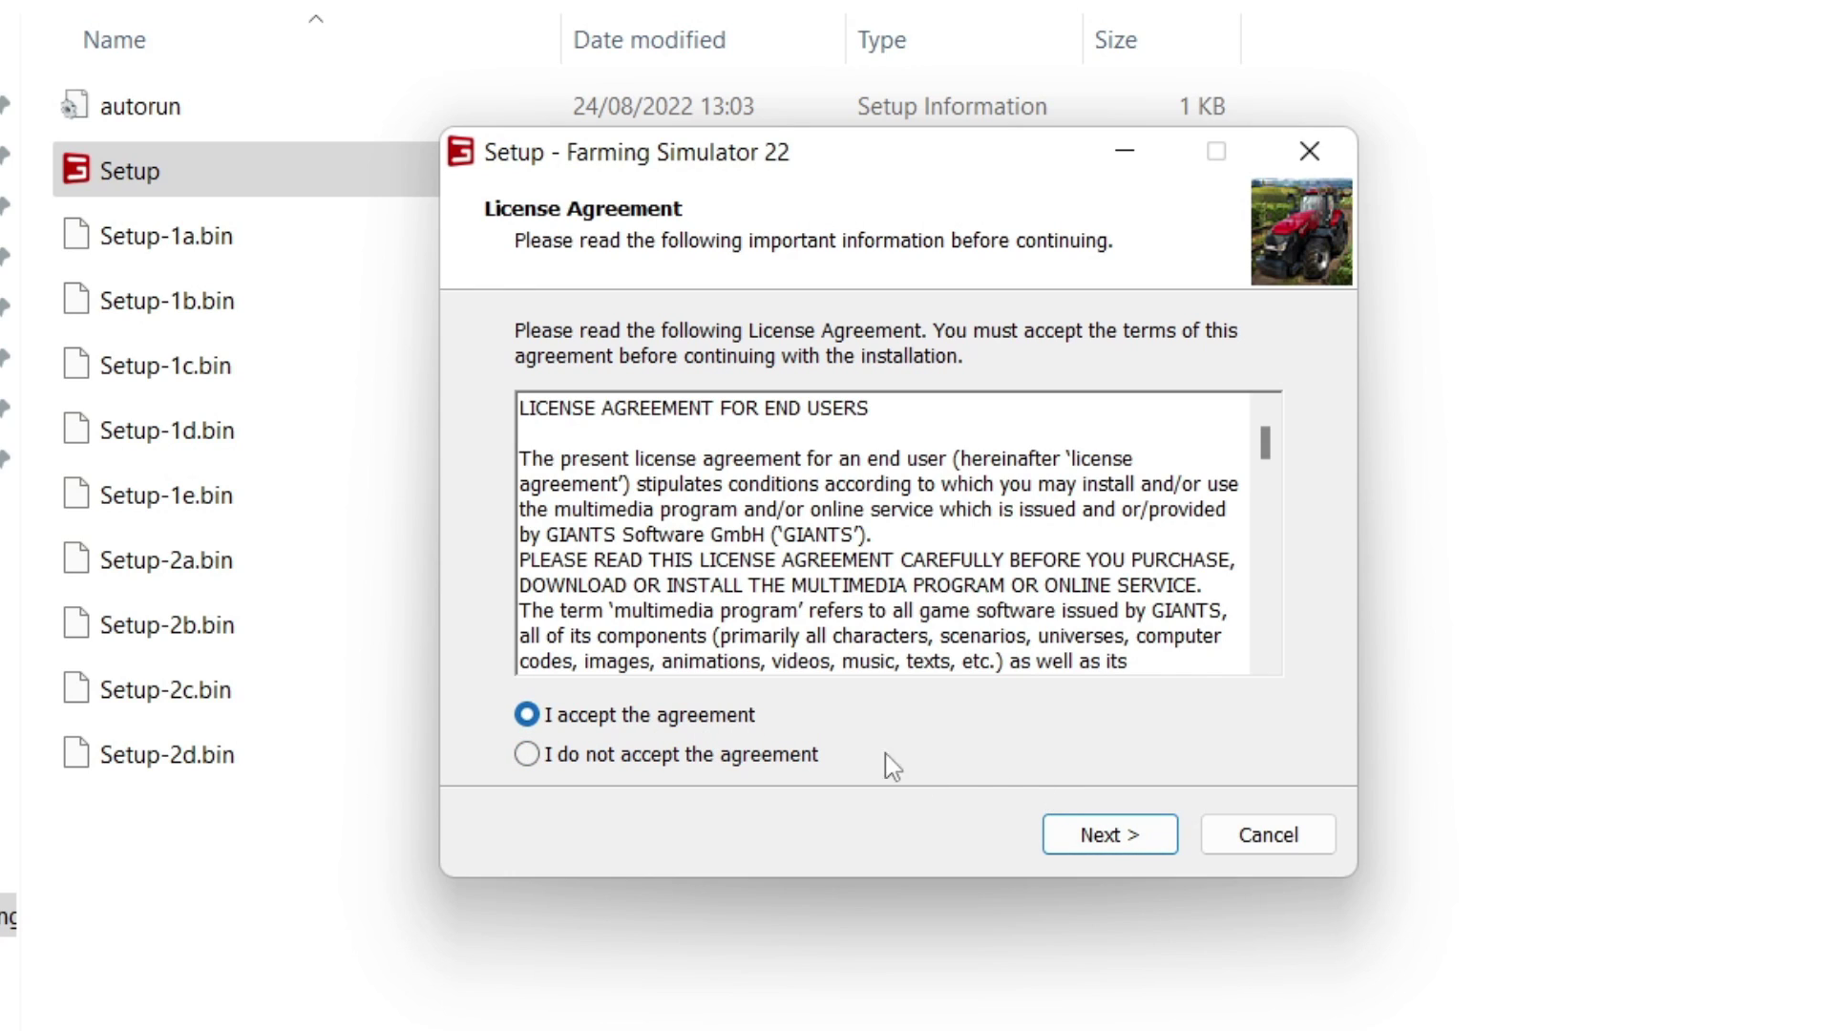
pyautogui.click(1058, 835)
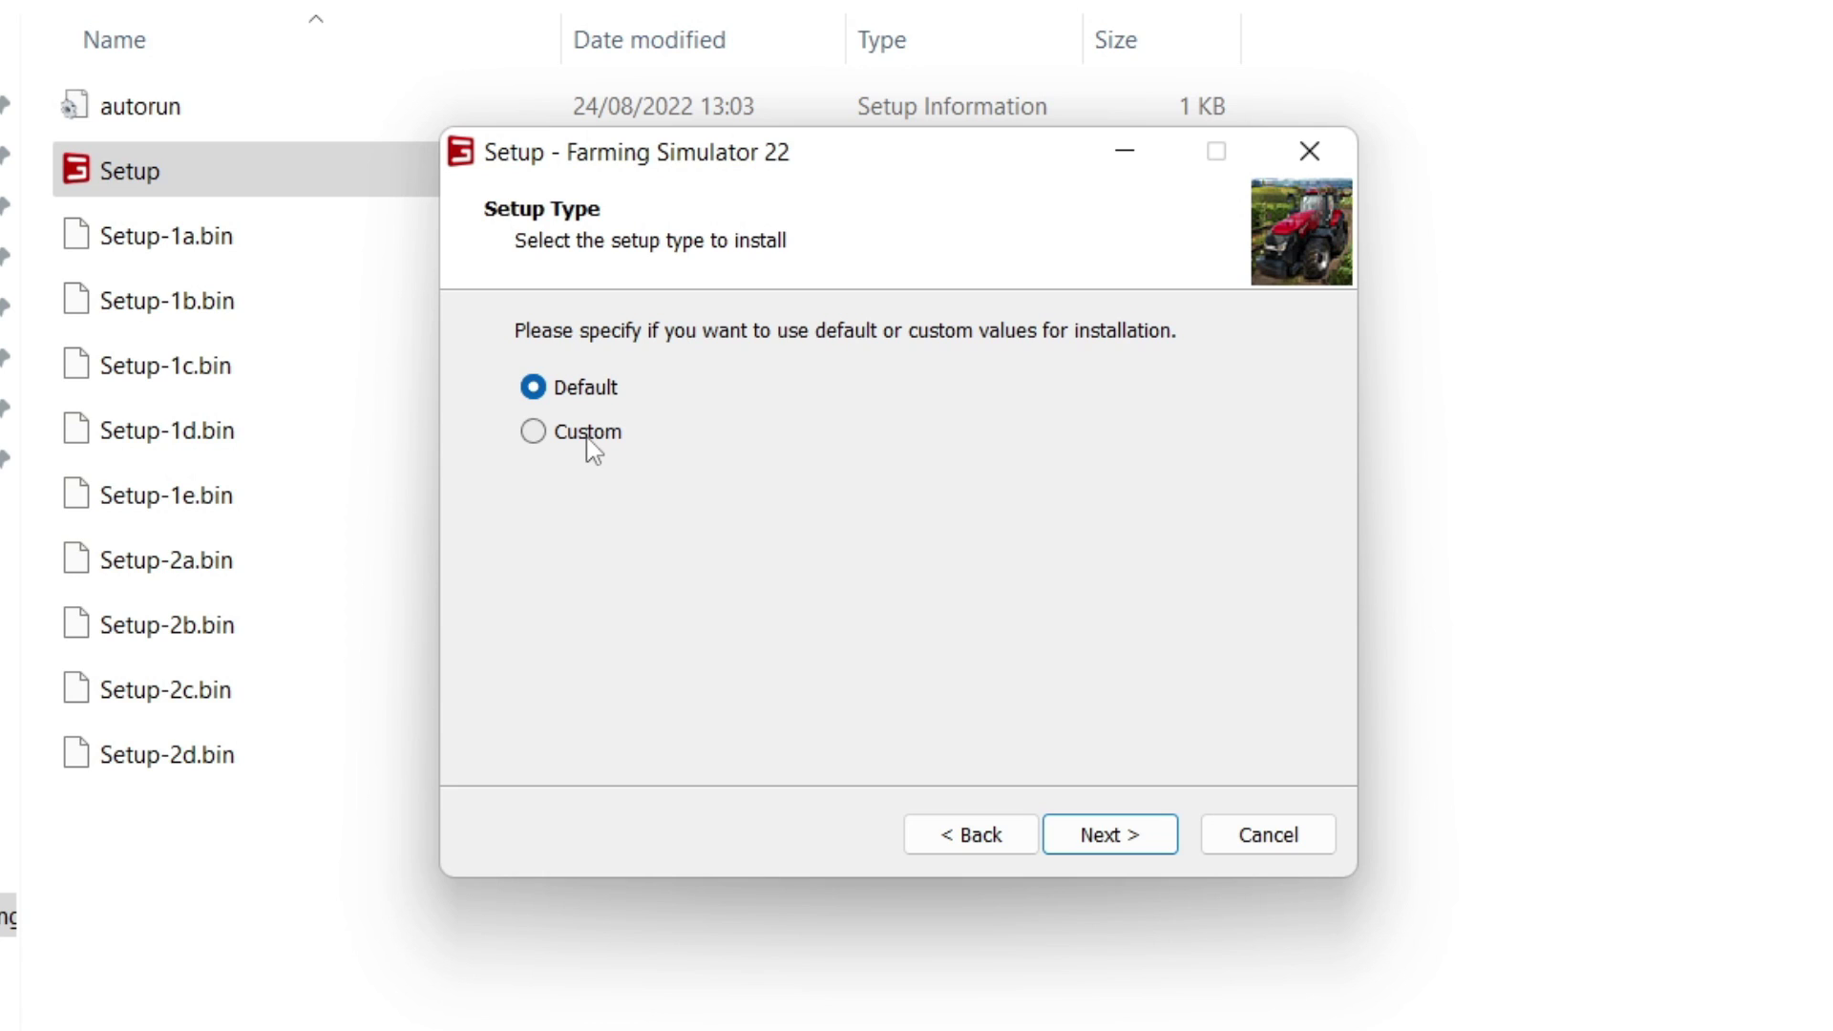
pyautogui.click(531, 434)
pyautogui.click(1141, 840)
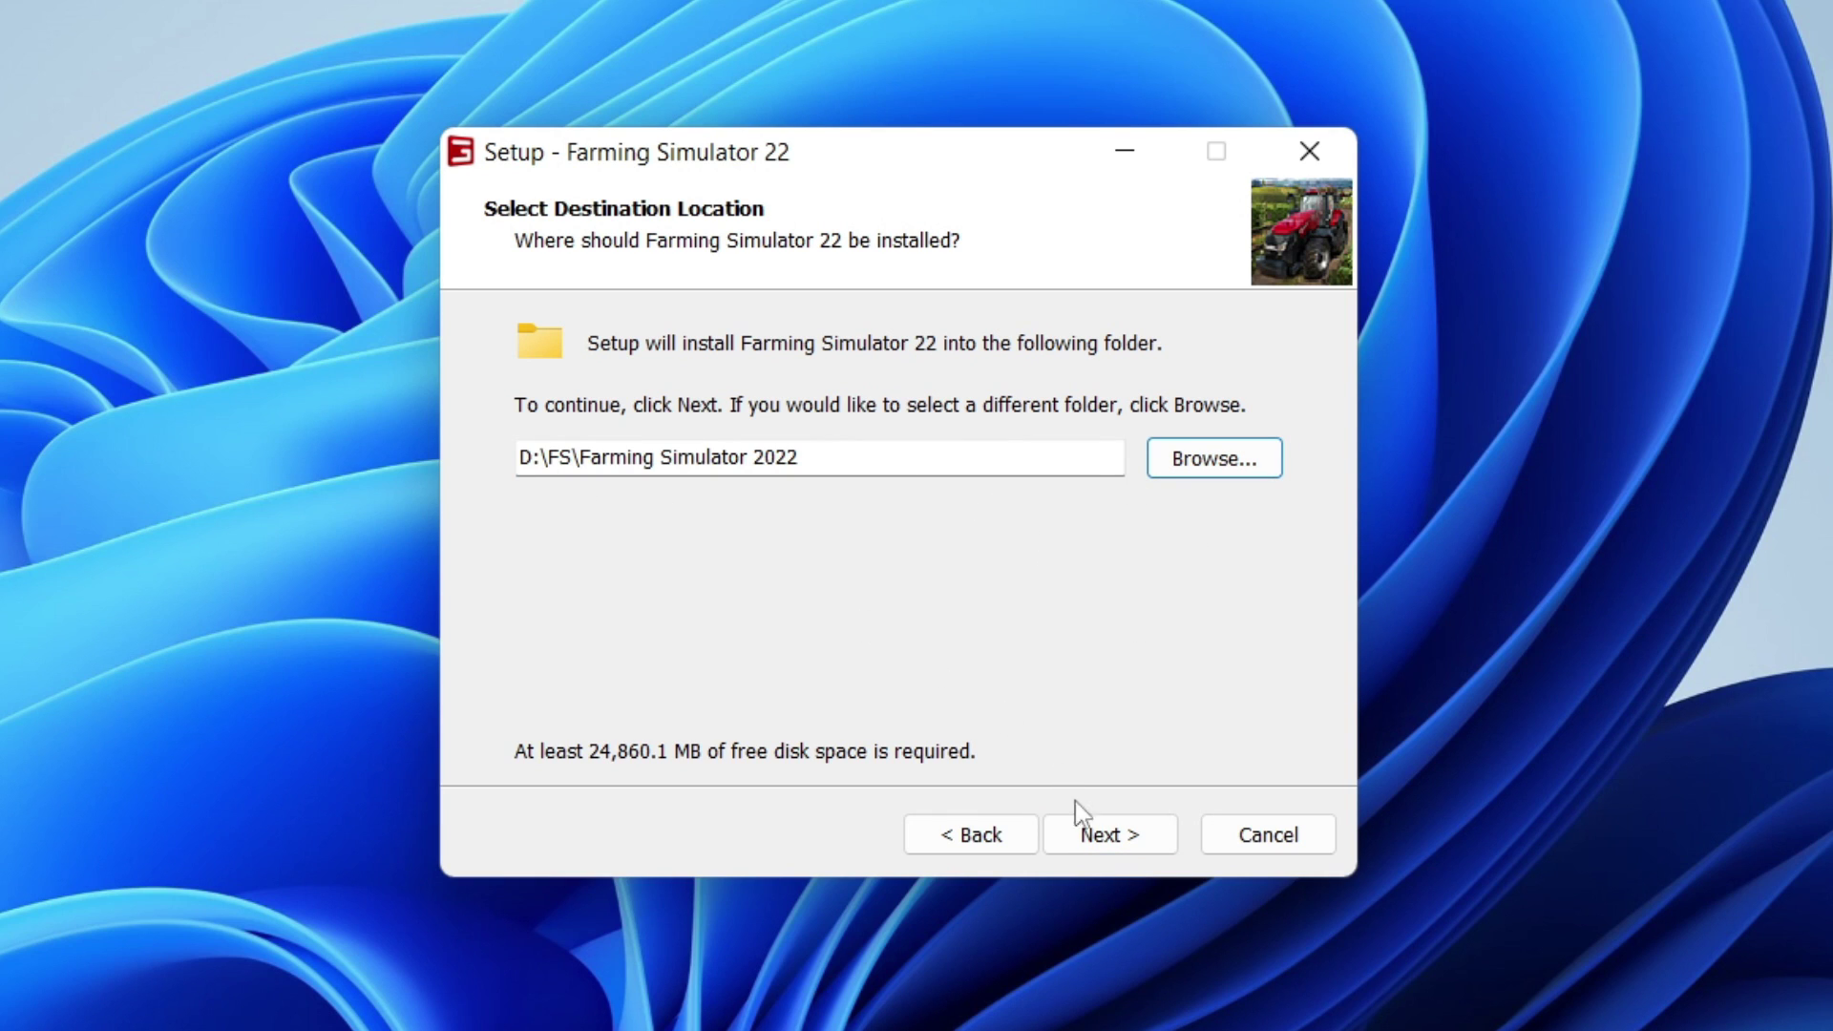
pyautogui.click(1101, 839)
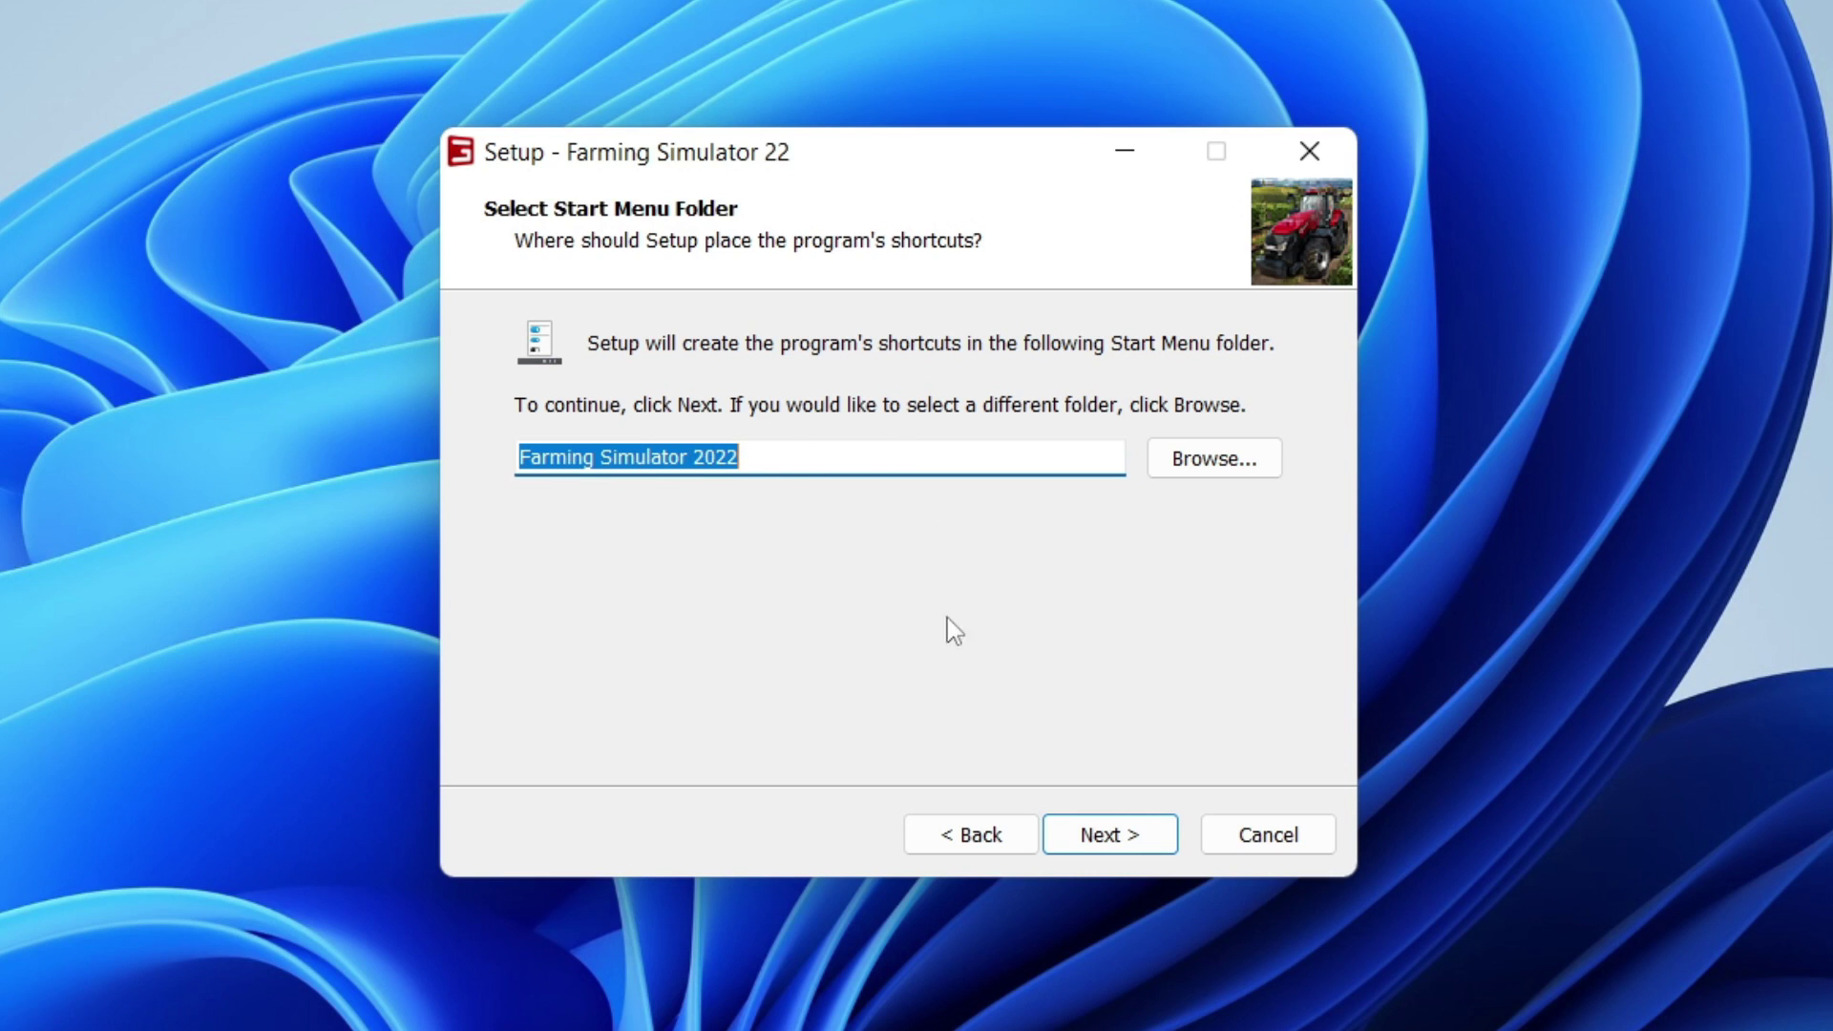
pyautogui.click(1101, 837)
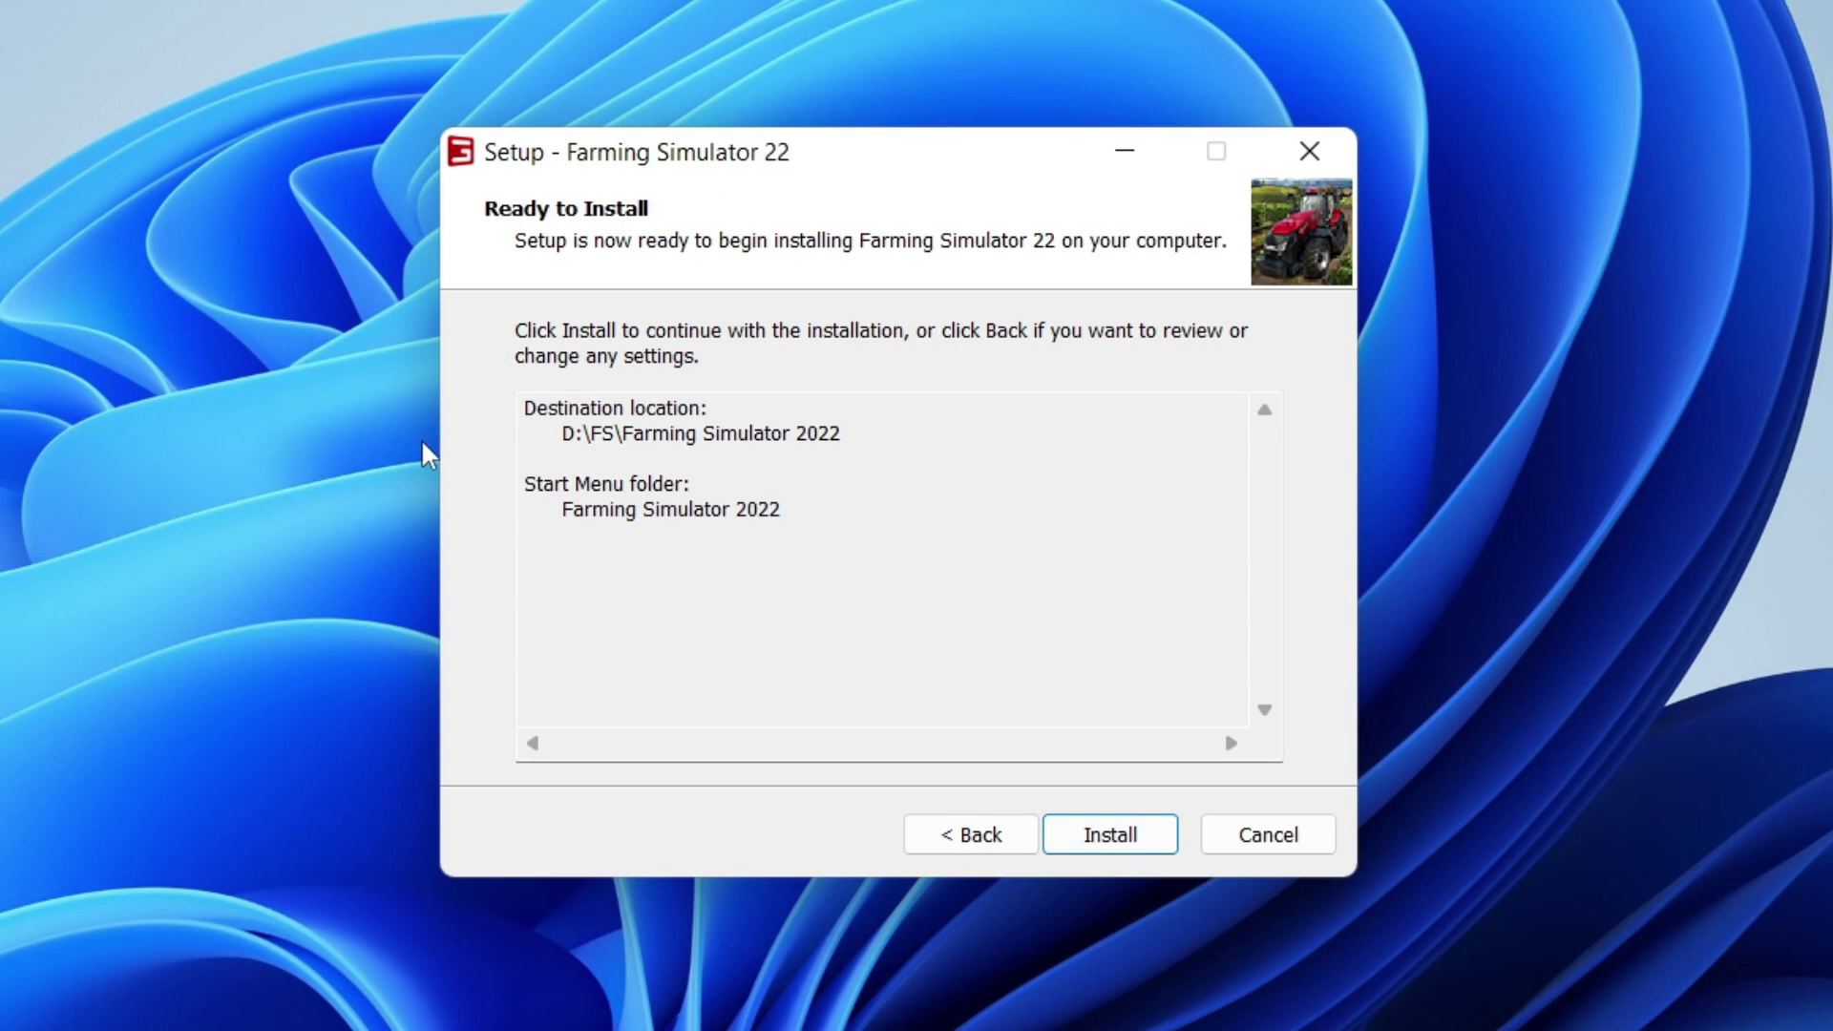
pyautogui.click(1098, 836)
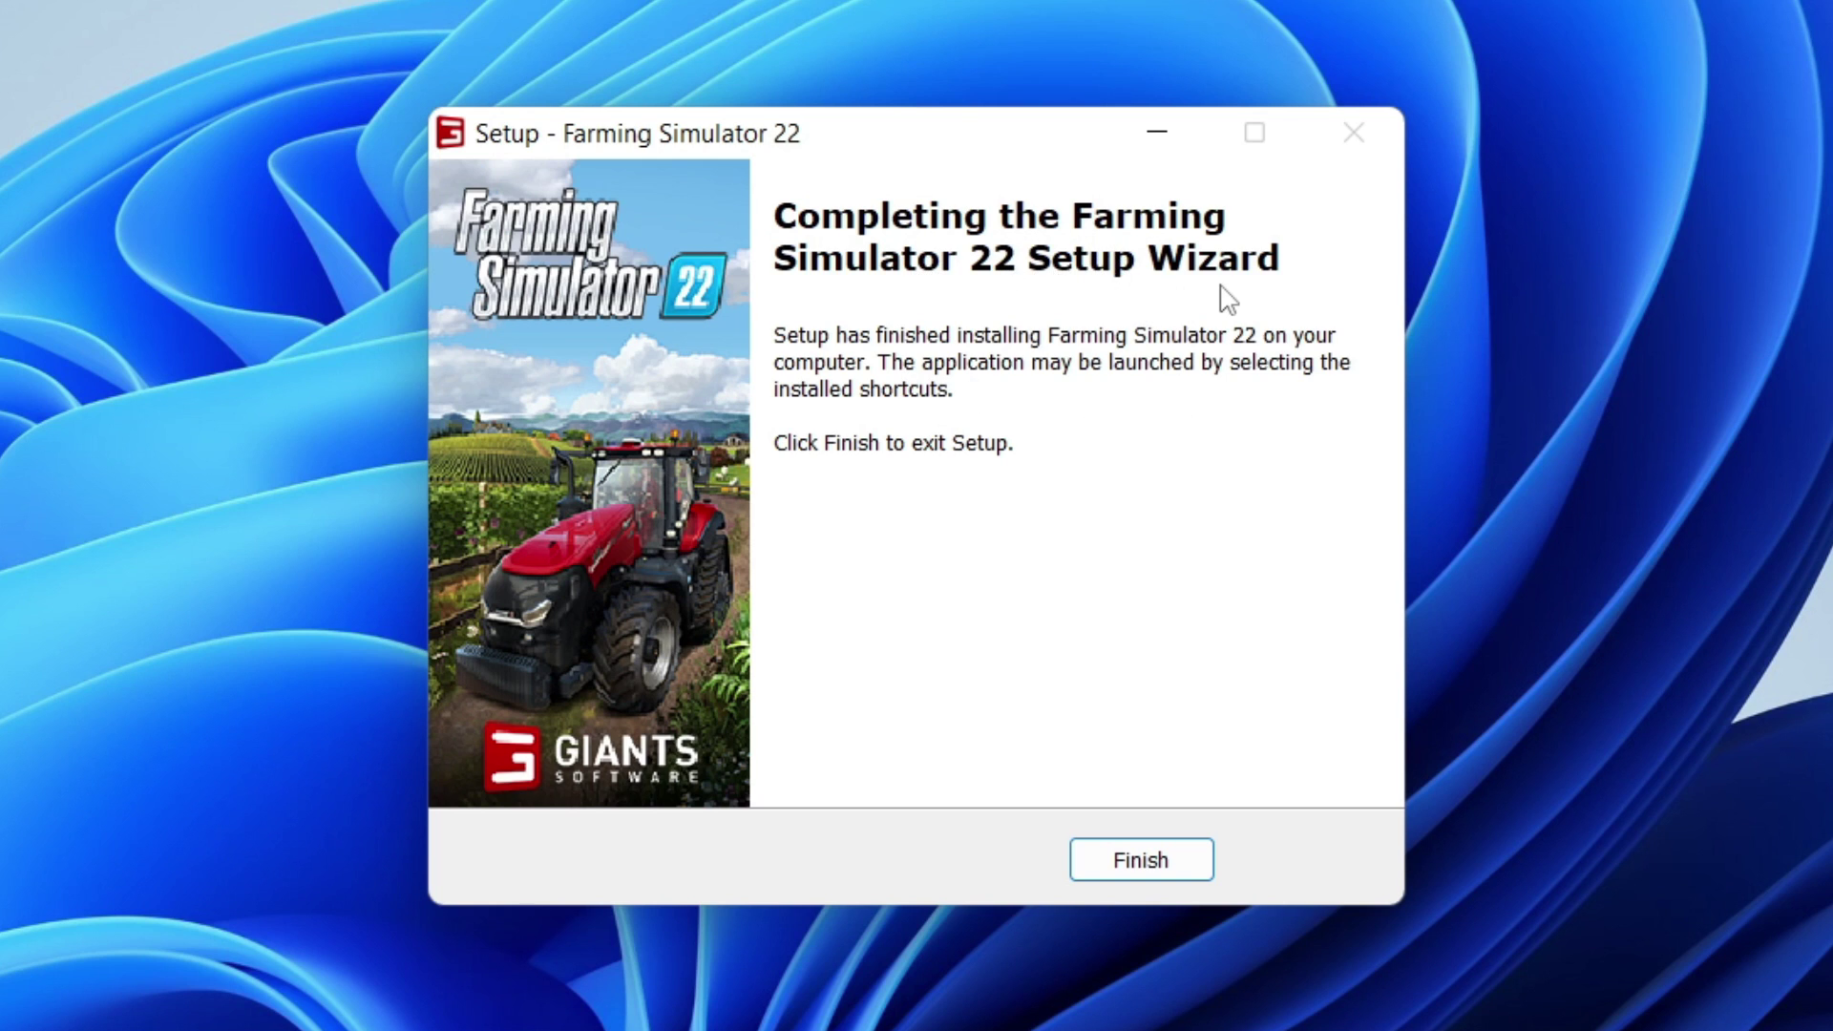
# Click Finish on the Farming Simulator 22 completion page to close Setup
pyautogui.click(1146, 861)
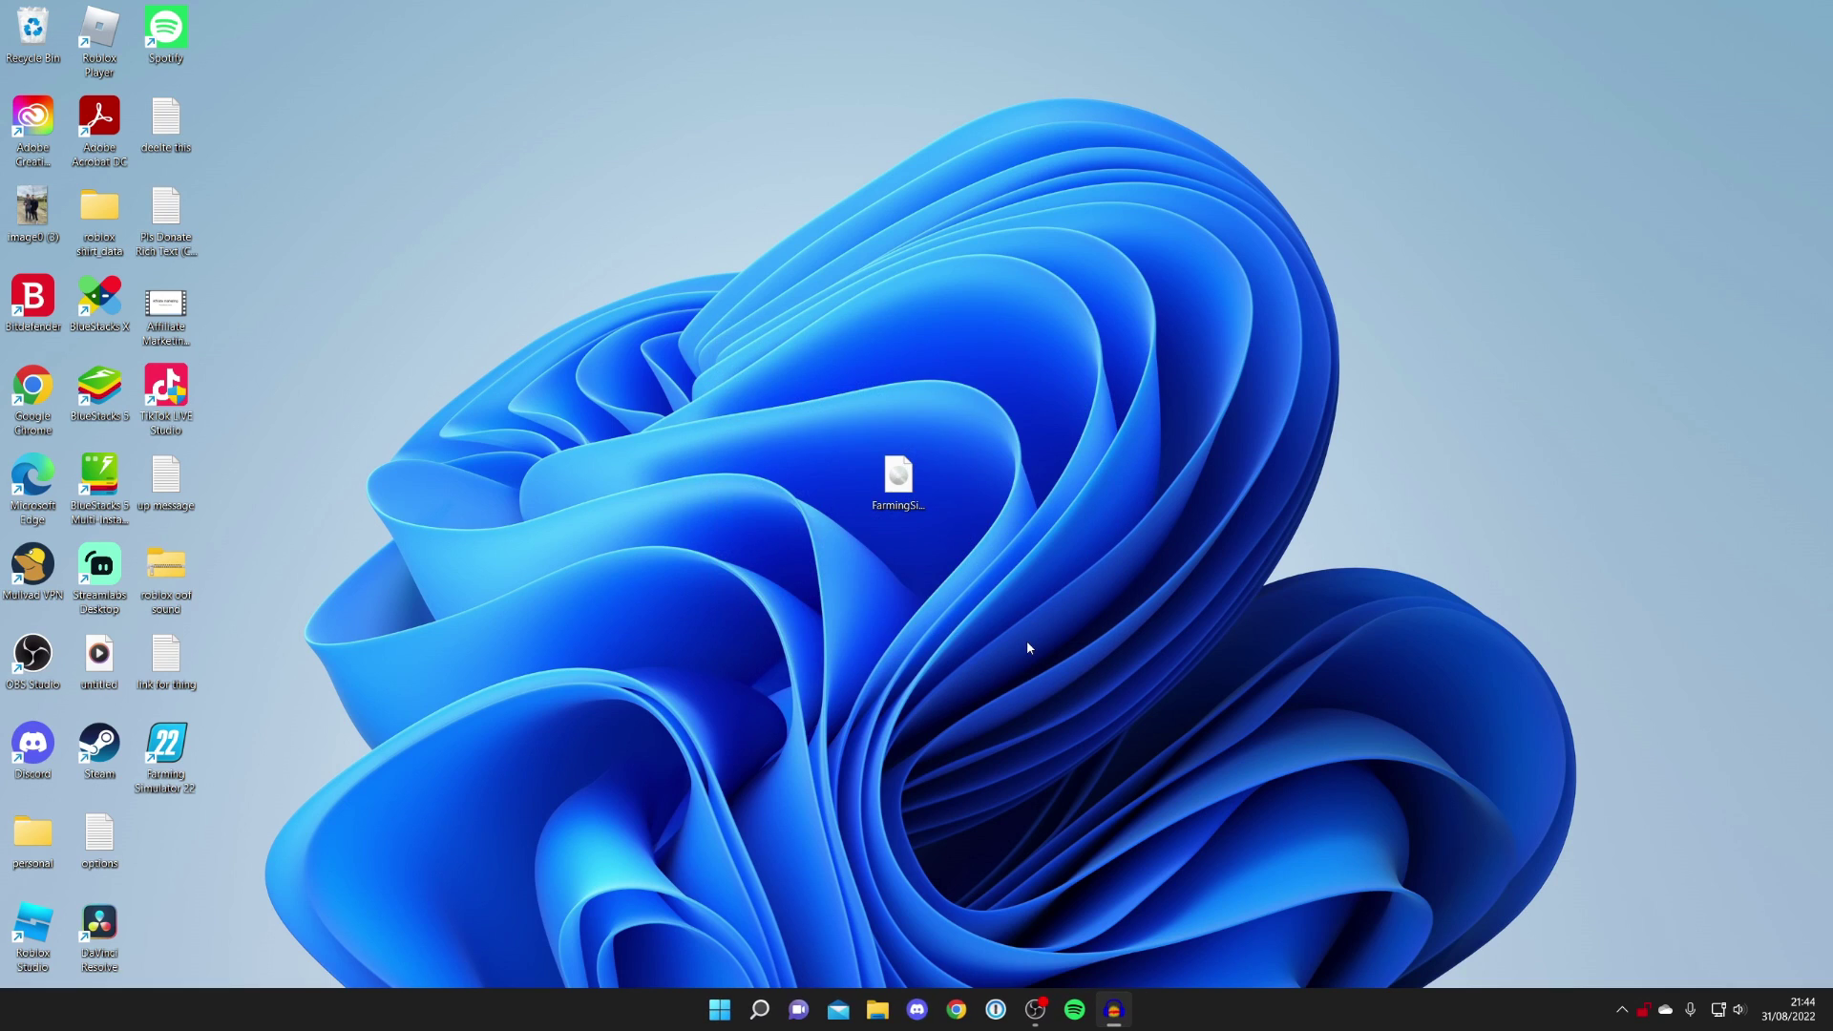